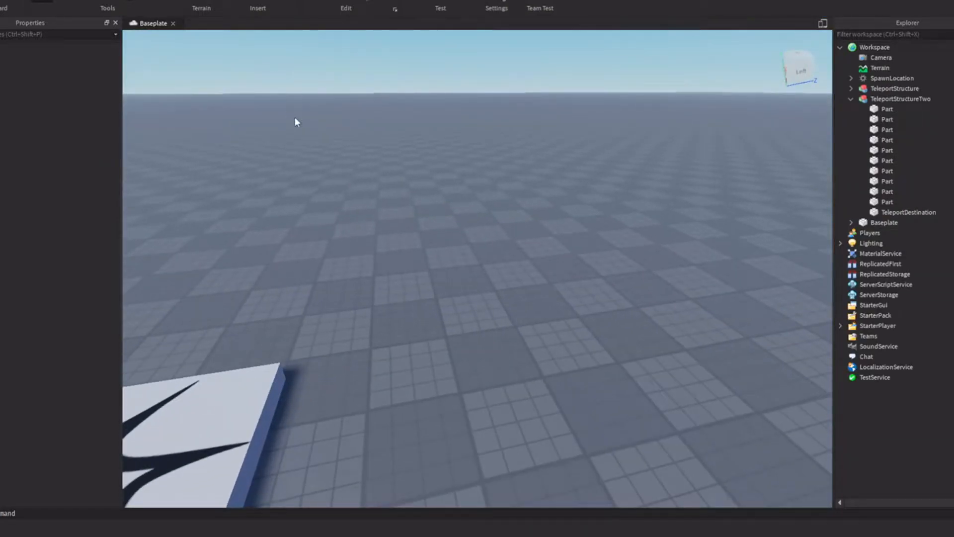
Insert a block part on the baseplate and move it to a free area.
{"action": "right_click_drag", "start_coordinate": [356, 171], "coordinate": [356, 171]}
{"action": "scroll", "coordinate": [357, 171], "scroll_direction": "up", "scroll_amount": 3}
{"action": "right_click_drag", "start_coordinate": [358, 116], "coordinate": [358, 115]}
{"action": "left_click", "coordinate": [247, 1]}
{"action": "scroll", "coordinate": [433, 222], "scroll_direction": "down", "scroll_amount": 2}
{"action": "left_click_drag", "start_coordinate": [465, 250], "coordinate": [688, 232]}
{"action": "key", "text": "w"}
{"action": "right_click_drag", "start_coordinate": [257, 278], "coordinate": [257, 279]}
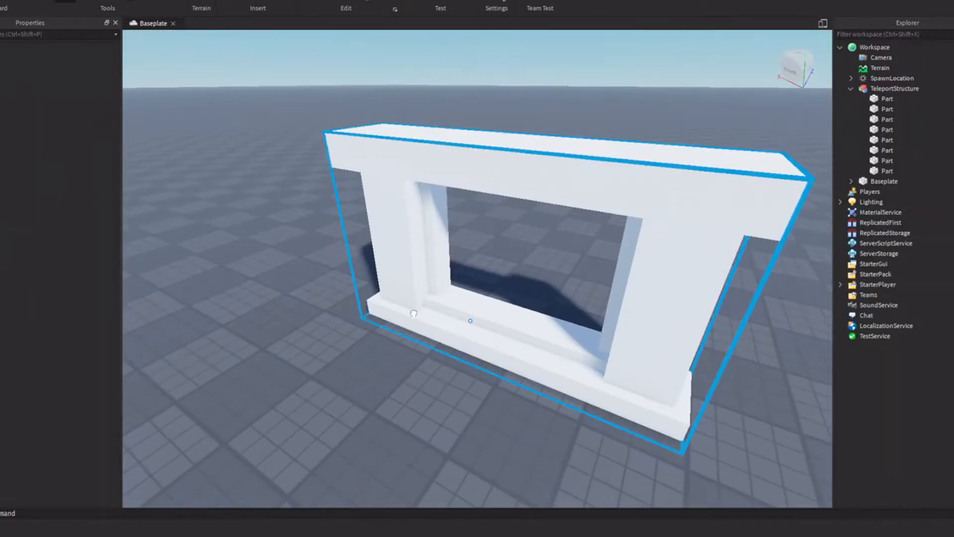
Examine the finished white TeleportStructure frame from several angles and distances.
{"action": "right_click_drag", "start_coordinate": [344, 280], "coordinate": [344, 279]}
{"action": "scroll", "coordinate": [344, 279], "scroll_direction": "up", "scroll_amount": 5}
{"action": "key", "text": "r"}
{"action": "left_click_drag", "start_coordinate": [344, 279], "coordinate": [365, 234]}
{"action": "right_click_drag", "start_coordinate": [306, 228], "coordinate": [306, 229]}
{"action": "left_click", "coordinate": [305, 228]}
{"action": "scroll", "coordinate": [306, 229], "scroll_direction": "up", "scroll_amount": 5}
{"action": "scroll", "coordinate": [306, 228], "scroll_direction": "down", "scroll_amount": 5}
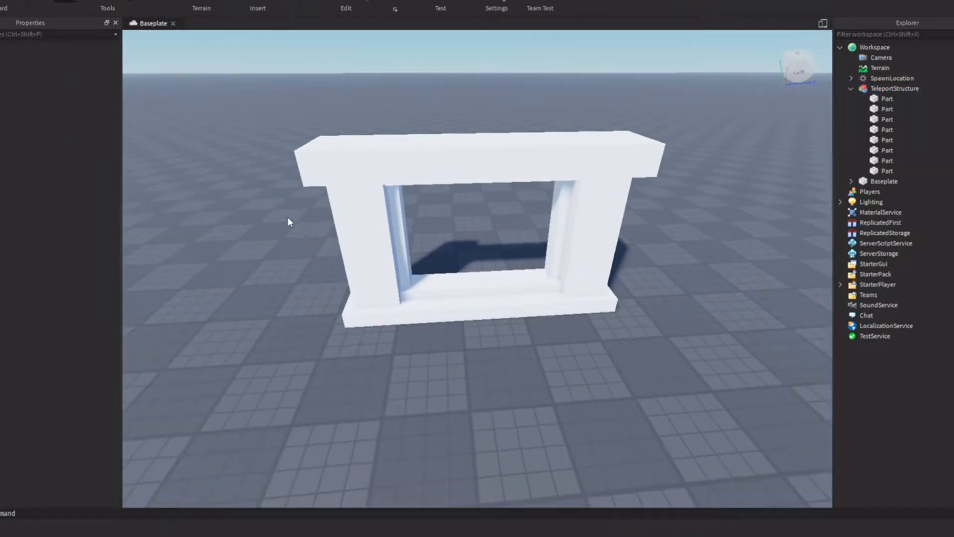
{"action": "right_click_drag", "start_coordinate": [267, 180], "coordinate": [237, 160]}
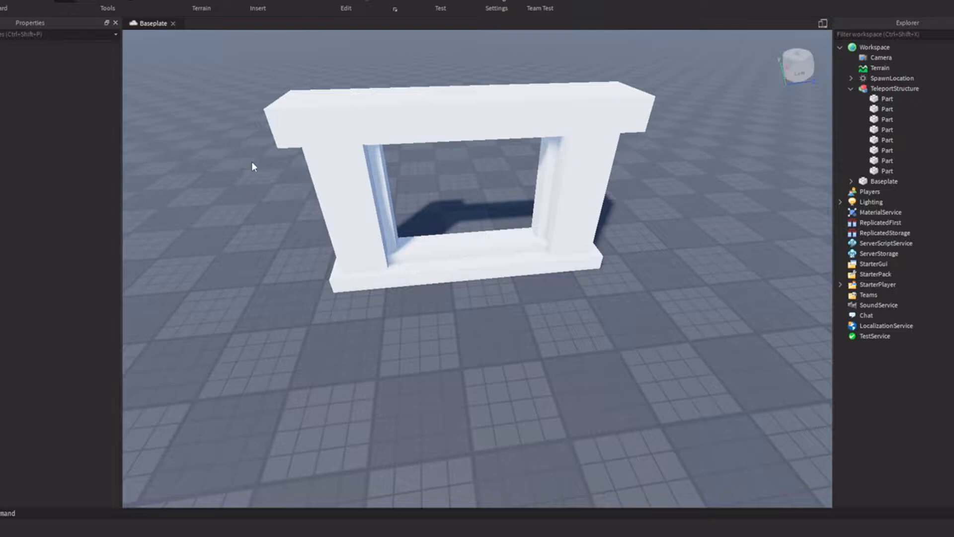
{"action": "right_click_drag", "start_coordinate": [490, 179], "coordinate": [488, 179]}
{"action": "scroll", "coordinate": [491, 179], "scroll_direction": "up", "scroll_amount": 5}
{"action": "scroll", "coordinate": [488, 179], "scroll_direction": "up", "scroll_amount": 3}
{"action": "scroll", "coordinate": [488, 179], "scroll_direction": "down", "scroll_amount": 5}
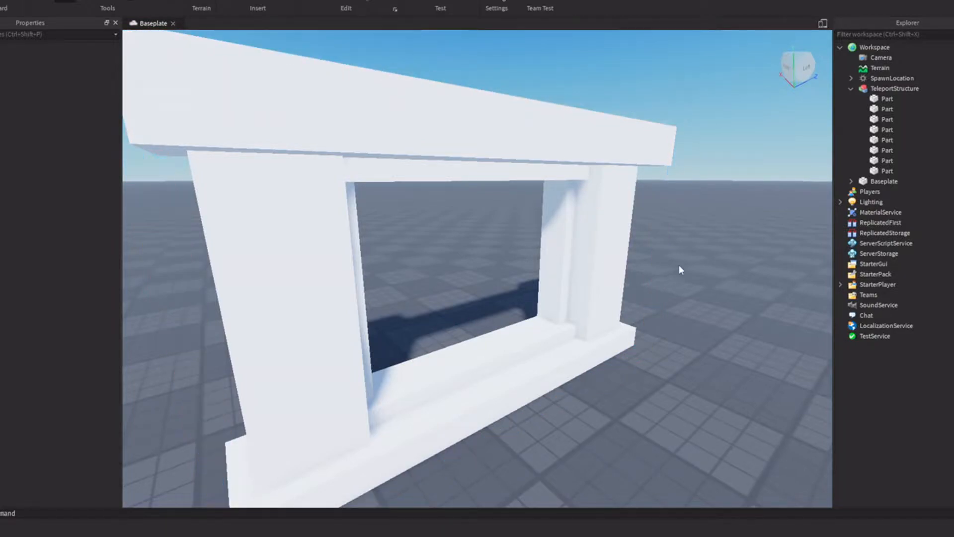
Insert another block part on the baseplate beside the TeleportStructure frame.
{"action": "scroll", "coordinate": [679, 265], "scroll_direction": "down", "scroll_amount": 3}
{"action": "right_click_drag", "start_coordinate": [679, 264], "coordinate": [675, 262]}
{"action": "left_click", "coordinate": [258, 1]}
{"action": "left_click_drag", "start_coordinate": [467, 274], "coordinate": [530, 286]}
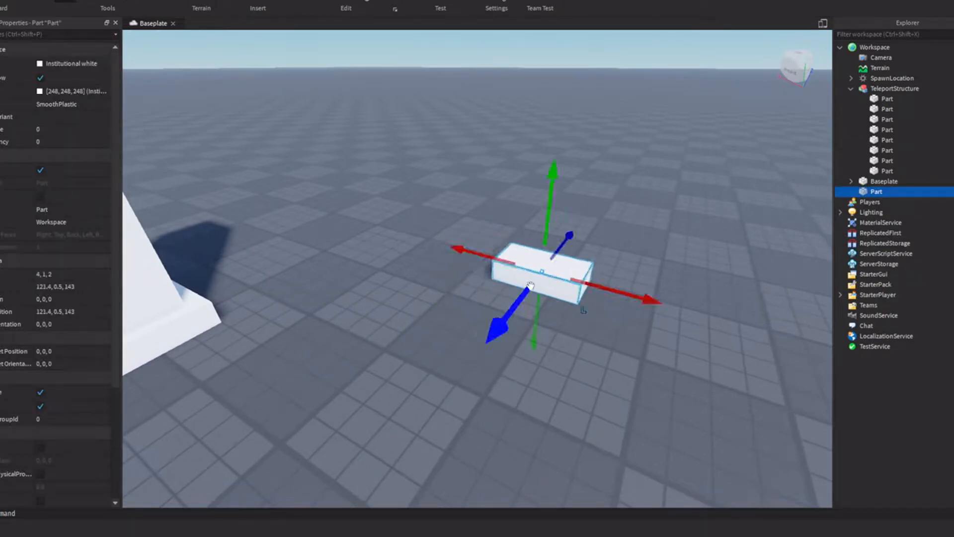
{"action": "key", "text": "w"}
{"action": "key", "text": "d"}
Set the new block's size to 4, 0.5, 2.
{"action": "left_click", "coordinate": [44, 274]}
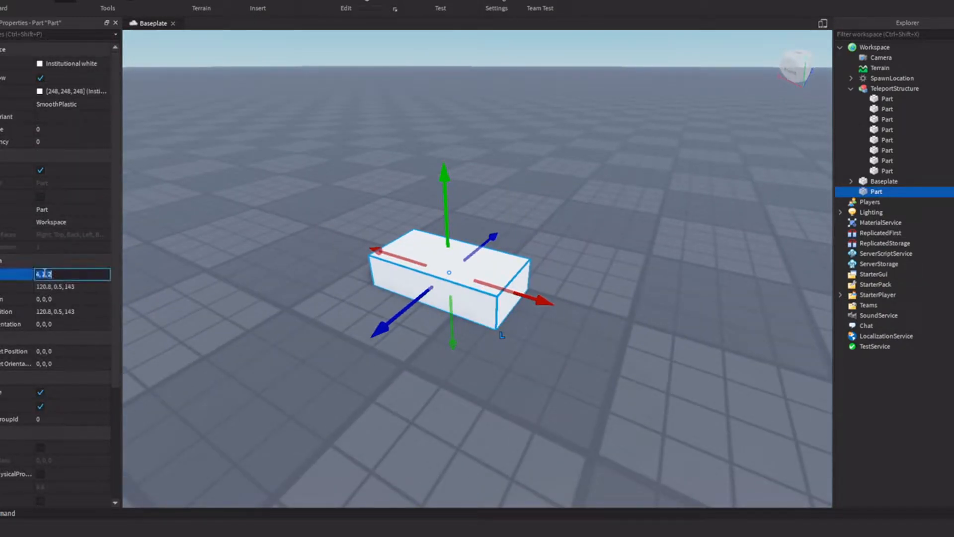
{"action": "type", "text": "0.5"}
{"action": "key", "text": "Return"}
{"action": "right_click_drag", "start_coordinate": [342, 192], "coordinate": [342, 192]}
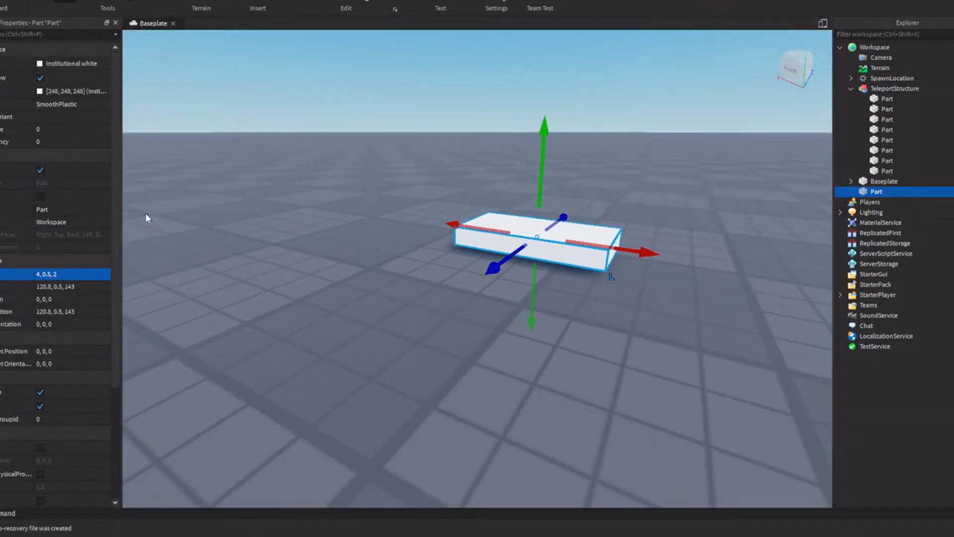
Colour the thin block Cyan and give it the Neon material.
{"action": "left_click", "coordinate": [347, 4]}
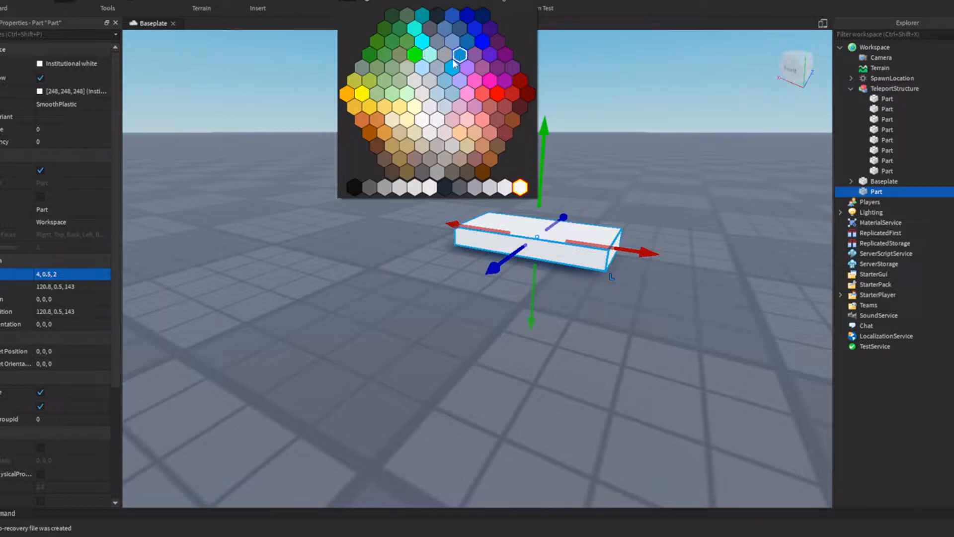
{"action": "left_click", "coordinate": [452, 68]}
{"action": "left_click", "coordinate": [306, 8]}
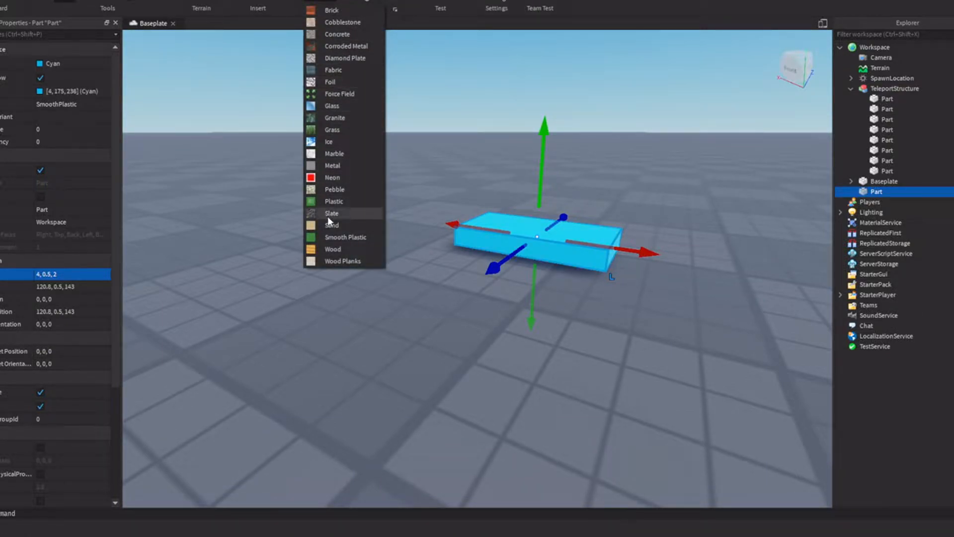
{"action": "left_click", "coordinate": [333, 178]}
{"action": "right_click_drag", "start_coordinate": [449, 207], "coordinate": [450, 206]}
{"action": "left_click", "coordinate": [406, 210]}
Set the cyan neon block's transparency to 0.25.
{"action": "scroll", "coordinate": [405, 207], "scroll_direction": "down", "scroll_amount": 3}
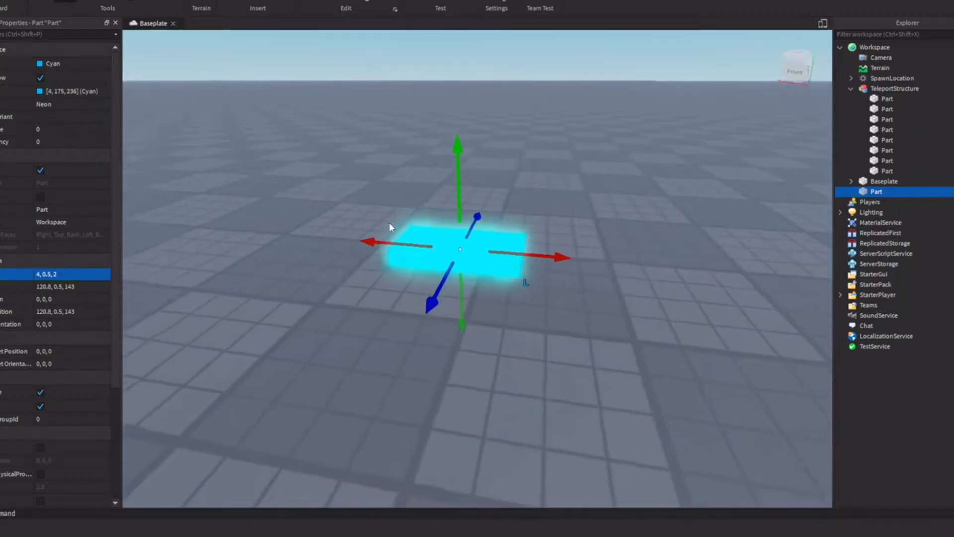
{"action": "right_click_drag", "start_coordinate": [389, 222], "coordinate": [370, 223]}
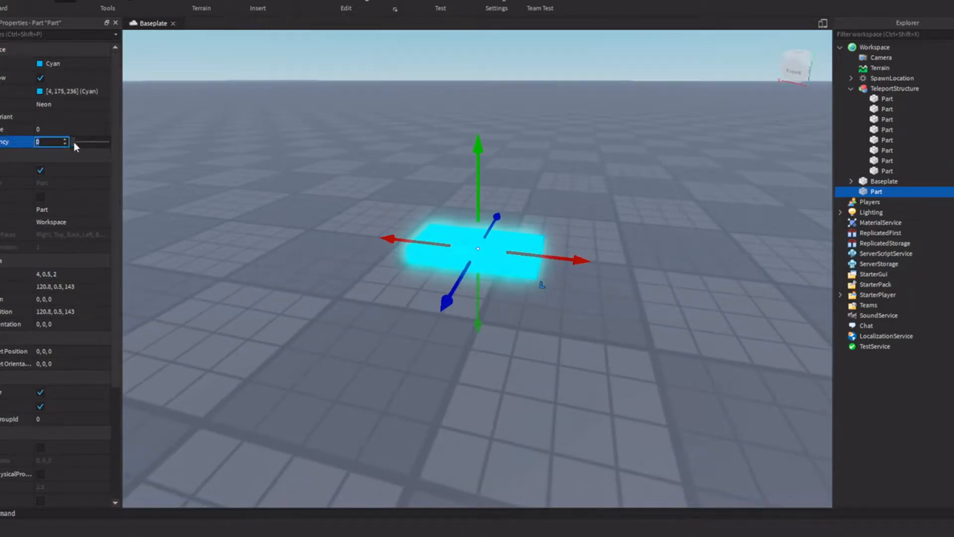
{"action": "left_click_drag", "start_coordinate": [75, 142], "coordinate": [80, 140]}
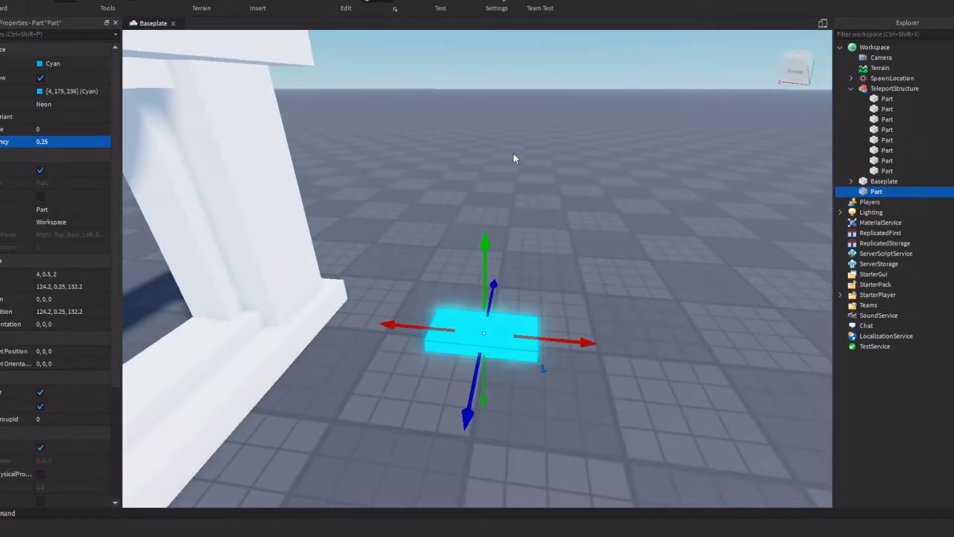
Move the cyan block onto the frame's base inside the opening, at about 134.6, 2.15, 129.
{"action": "right_click_drag", "start_coordinate": [514, 154], "coordinate": [532, 146]}
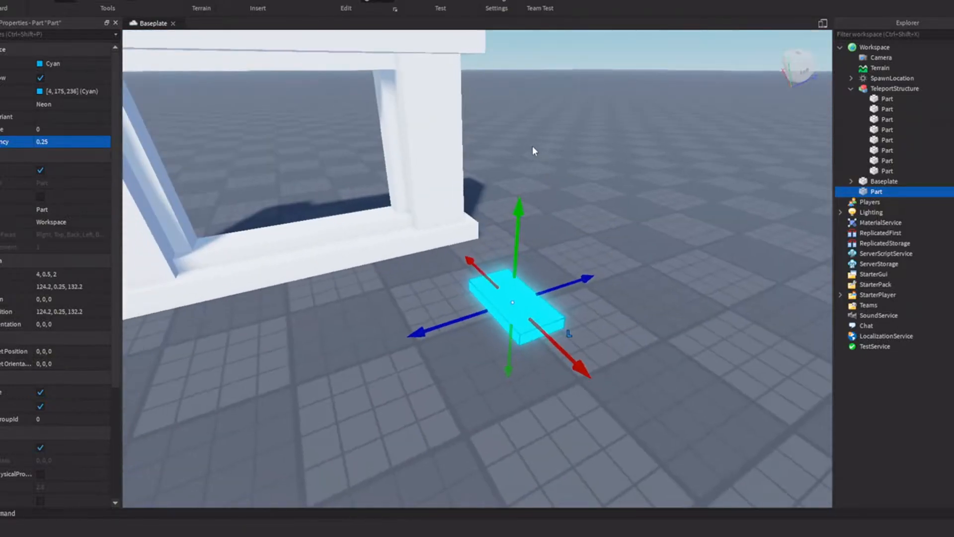
{"action": "left_click_drag", "start_coordinate": [502, 318], "coordinate": [405, 325]}
{"action": "right_click_drag", "start_coordinate": [409, 324], "coordinate": [406, 325]}
{"action": "left_click_drag", "start_coordinate": [405, 326], "coordinate": [458, 318]}
{"action": "right_click_drag", "start_coordinate": [406, 325], "coordinate": [458, 318]}
{"action": "left_click_drag", "start_coordinate": [458, 318], "coordinate": [463, 212]}
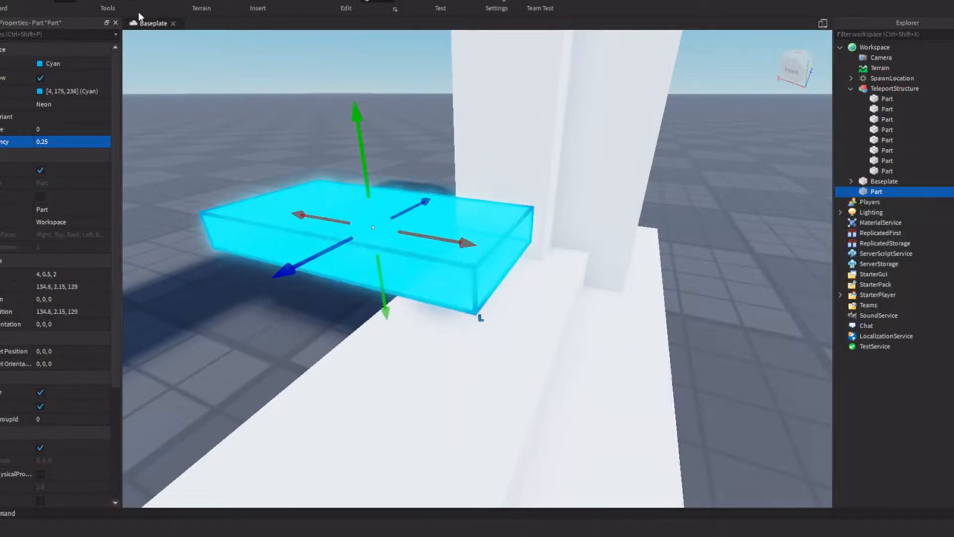
Rotate the cyan block upright to orientation 0, 0, -90 and shift it to X 134 within the frame.
{"action": "key", "text": "ctrl+3"}
{"action": "key", "text": "ctrl+4"}
{"action": "left_click_drag", "start_coordinate": [419, 176], "coordinate": [304, 107]}
{"action": "key", "text": "ctrl+2"}
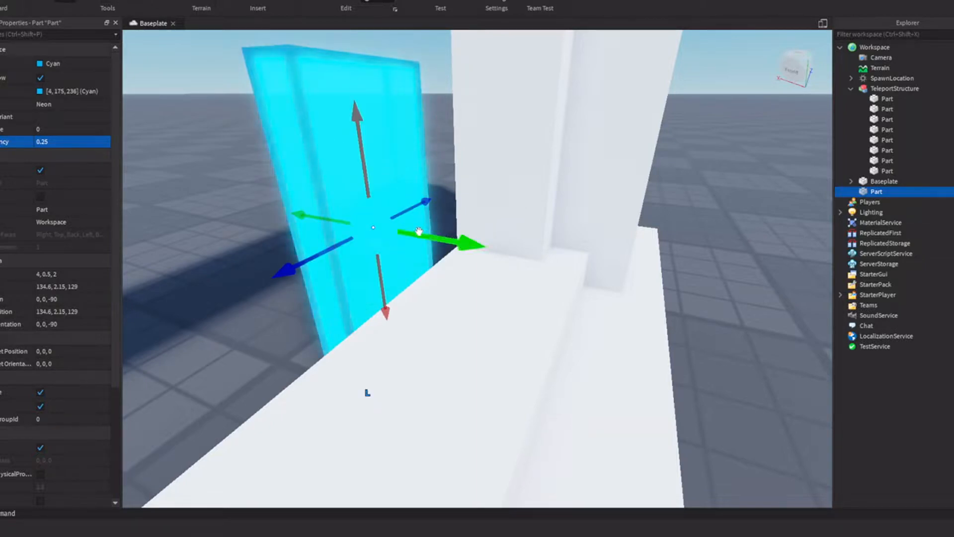
{"action": "left_click_drag", "start_coordinate": [479, 242], "coordinate": [484, 219]}
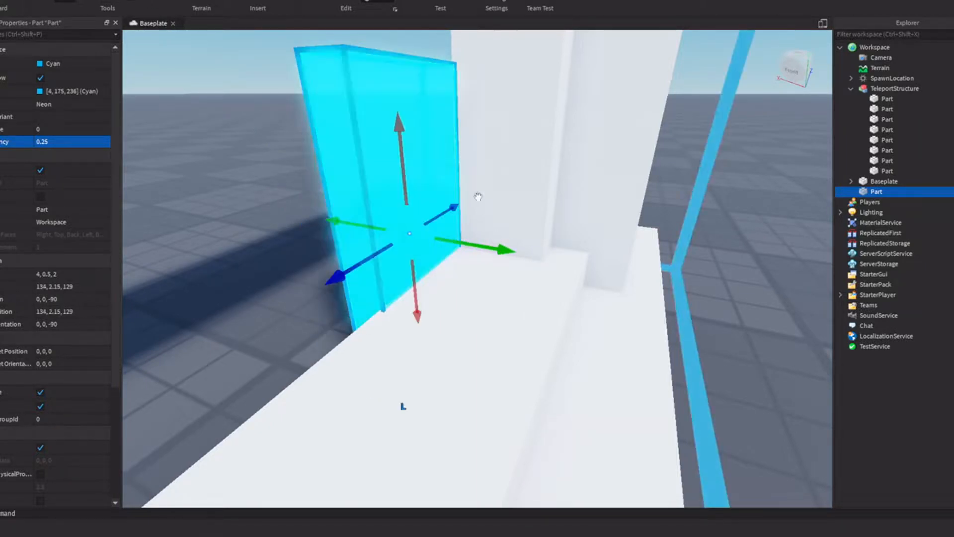
Scale the upright cyan block to 8.2, 0.5, 9.2 so it fills the frame's opening.
{"action": "right_click_drag", "start_coordinate": [485, 219], "coordinate": [434, 151]}
{"action": "scroll", "coordinate": [434, 152], "scroll_direction": "down", "scroll_amount": 3}
{"action": "left_click", "coordinate": [88, 1]}
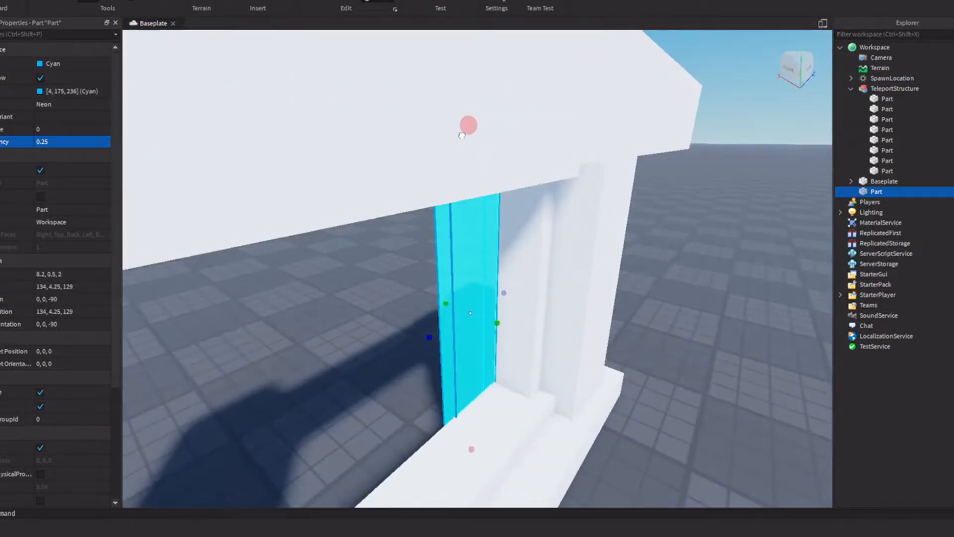
{"action": "right_click_drag", "start_coordinate": [457, 139], "coordinate": [507, 191]}
{"action": "scroll", "coordinate": [507, 190], "scroll_direction": "down", "scroll_amount": 3}
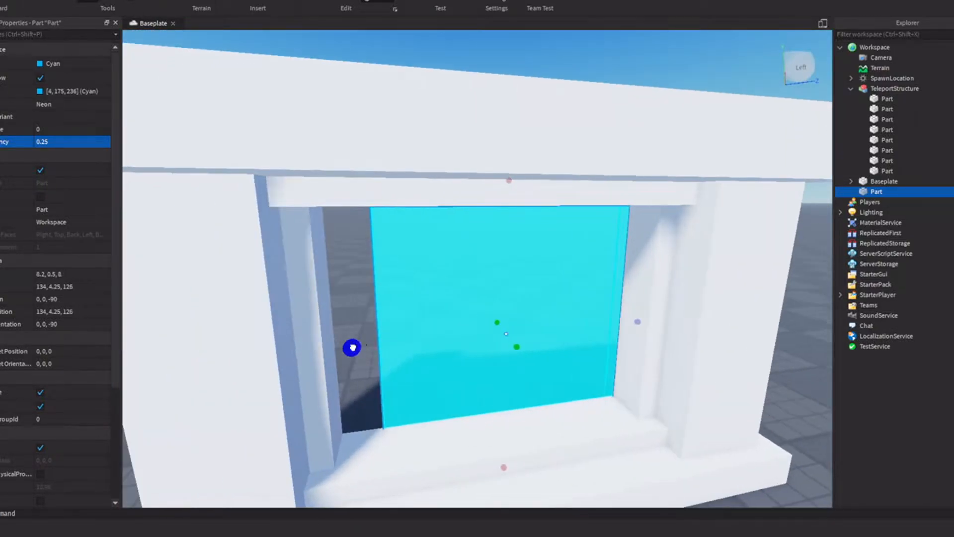
{"action": "left_click_drag", "start_coordinate": [352, 347], "coordinate": [314, 349]}
Set the transparency of the cyan panel filling the opening to 0.15.
{"action": "scroll", "coordinate": [394, 281], "scroll_direction": "up", "scroll_amount": 5}
{"action": "right_click_drag", "start_coordinate": [394, 282], "coordinate": [423, 266]}
{"action": "scroll", "coordinate": [427, 278], "scroll_direction": "up", "scroll_amount": 3}
{"action": "scroll", "coordinate": [423, 266], "scroll_direction": "down", "scroll_amount": 1}
{"action": "key", "text": "s"}
{"action": "right_click_drag", "start_coordinate": [452, 158], "coordinate": [452, 158]}
{"action": "left_click", "coordinate": [78, 140]}
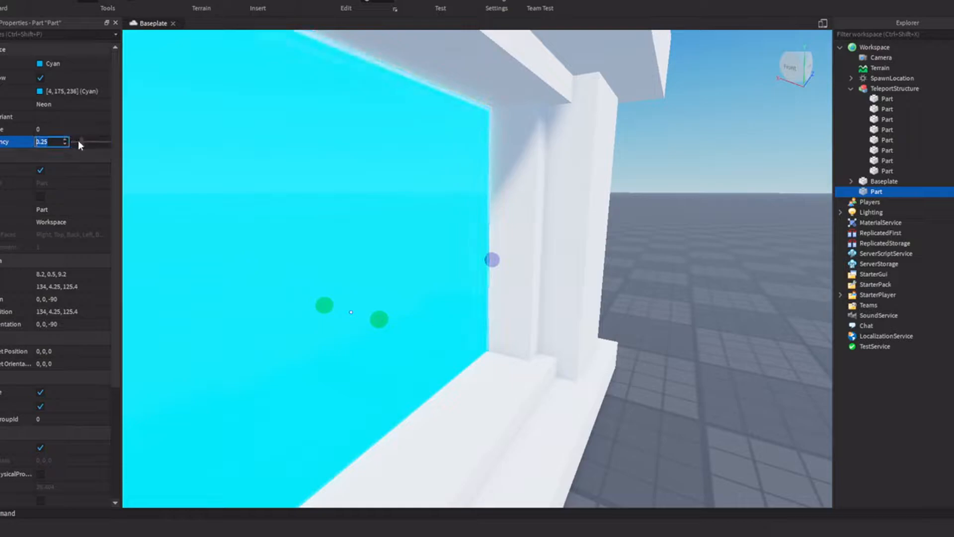
{"action": "left_click_drag", "start_coordinate": [79, 140], "coordinate": [77, 140]}
{"action": "right_click_drag", "start_coordinate": [454, 149], "coordinate": [454, 145]}
{"action": "key", "text": "w"}
{"action": "key", "text": "s"}
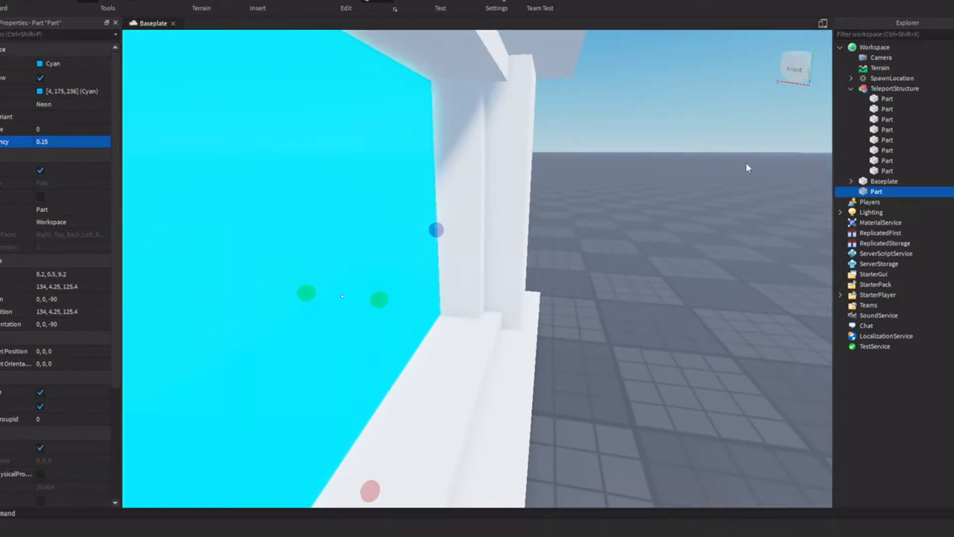
Duplicate the cyan panel and move both copies out of the frame to the open area behind it.
{"action": "left_click", "coordinate": [15, 4]}
{"action": "left_click", "coordinate": [65, 2]}
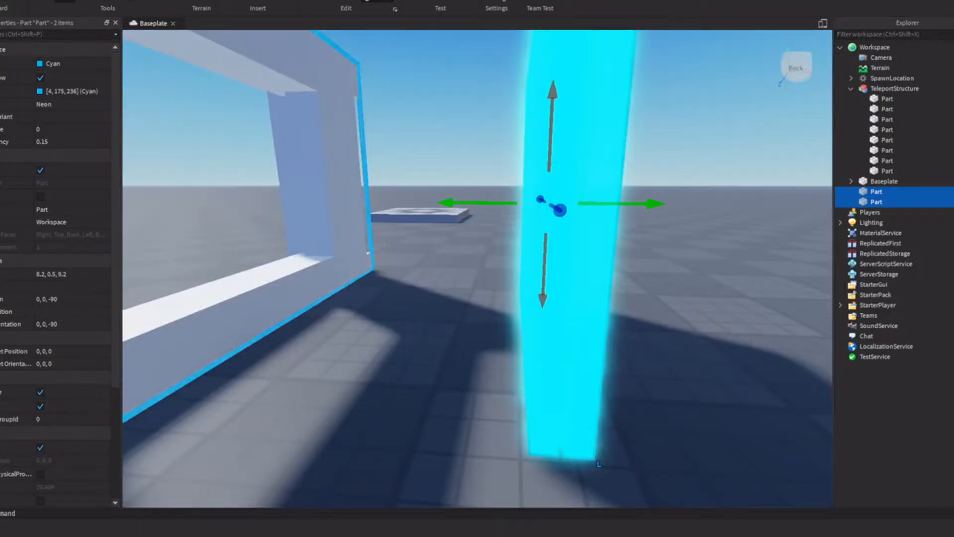
{"action": "left_click", "coordinate": [444, 122]}
{"action": "key", "text": "w"}
{"action": "key", "text": "s"}
{"action": "right_click_drag", "start_coordinate": [445, 121], "coordinate": [424, 149]}
Offset the second cyan panel to X 142.501 and set its transparency to 0.35.
{"action": "left_click", "coordinate": [517, 159]}
{"action": "key", "text": "d"}
{"action": "key", "text": "w"}
{"action": "key", "text": "s"}
{"action": "key", "text": "w"}
{"action": "key", "text": "a"}
{"action": "key", "text": "s"}
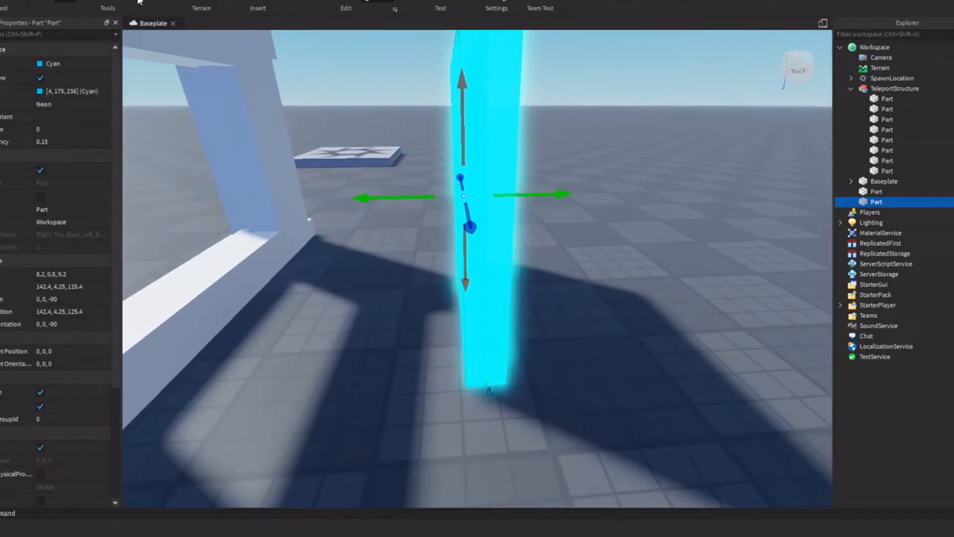
{"action": "mouse_move", "coordinate": [397, 197]}
{"action": "left_mouse_down"}
{"action": "mouse_move", "coordinate": [385, 199]}
{"action": "mouse_move", "coordinate": [428, 198]}
{"action": "mouse_move", "coordinate": [373, 215]}
{"action": "mouse_move", "coordinate": [400, 214]}
{"action": "left_mouse_up"}
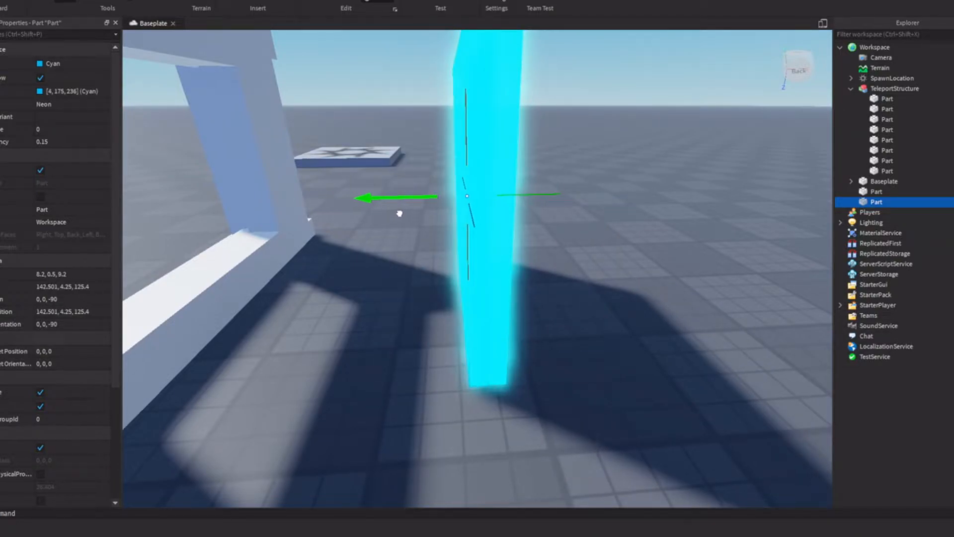
{"action": "right_click_drag", "start_coordinate": [380, 218], "coordinate": [373, 202]}
{"action": "key", "text": "w"}
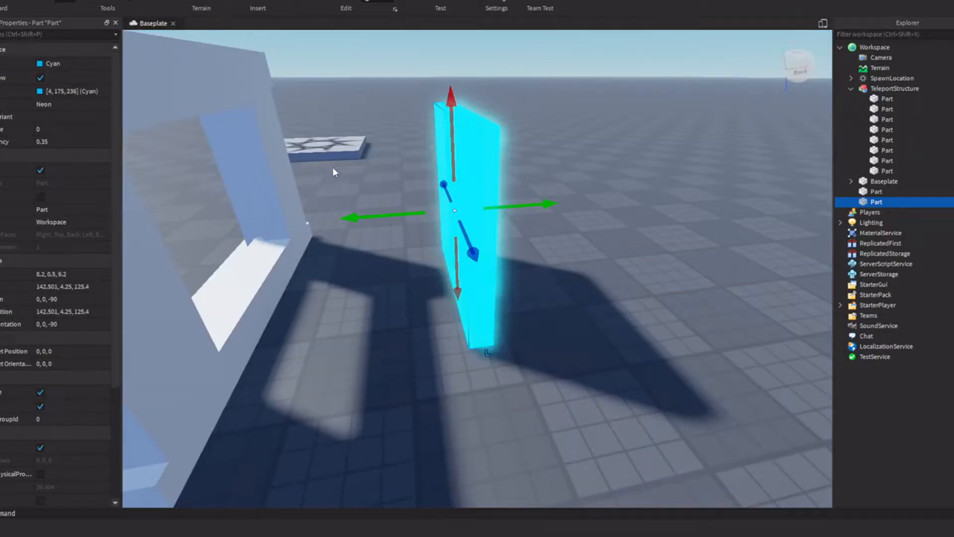
{"action": "scroll", "coordinate": [333, 167], "scroll_direction": "up", "scroll_amount": 2}
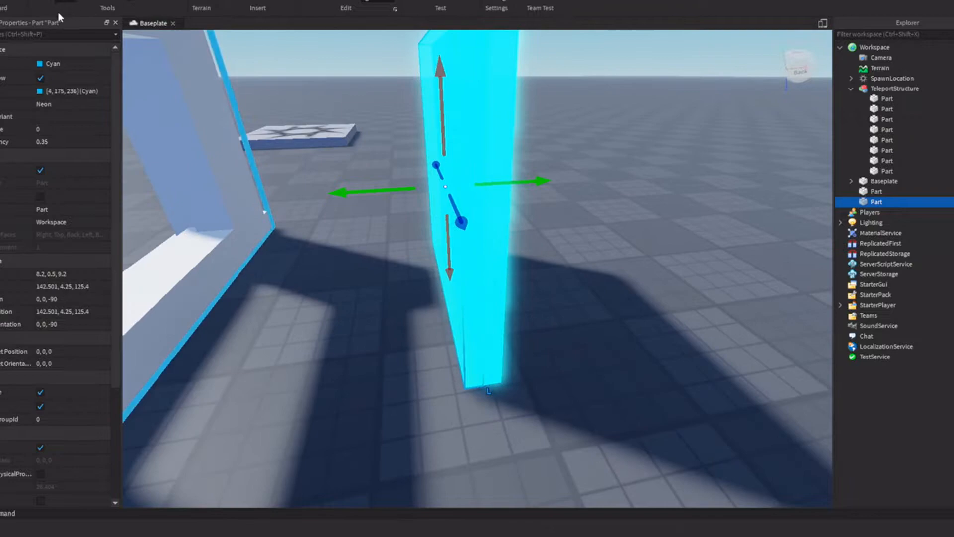
Duplicate the second cyan panel and shift the new copy toward the frame to X 142.002.
{"action": "key", "text": "ctrl+d"}
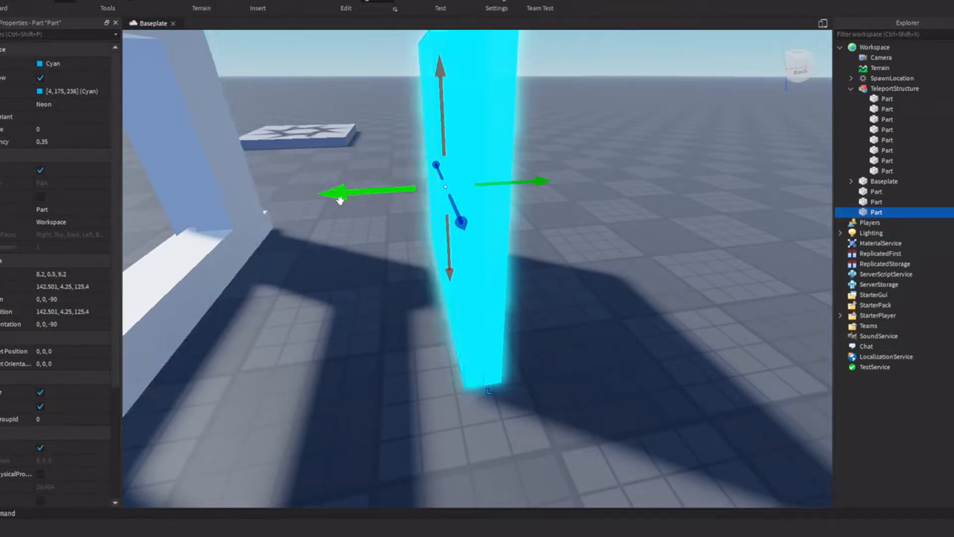
{"action": "mouse_move", "coordinate": [390, 184]}
{"action": "left_mouse_down"}
{"action": "mouse_move", "coordinate": [366, 189]}
{"action": "mouse_move", "coordinate": [402, 188]}
{"action": "mouse_move", "coordinate": [354, 192]}
{"action": "mouse_move", "coordinate": [377, 191]}
{"action": "left_mouse_up"}
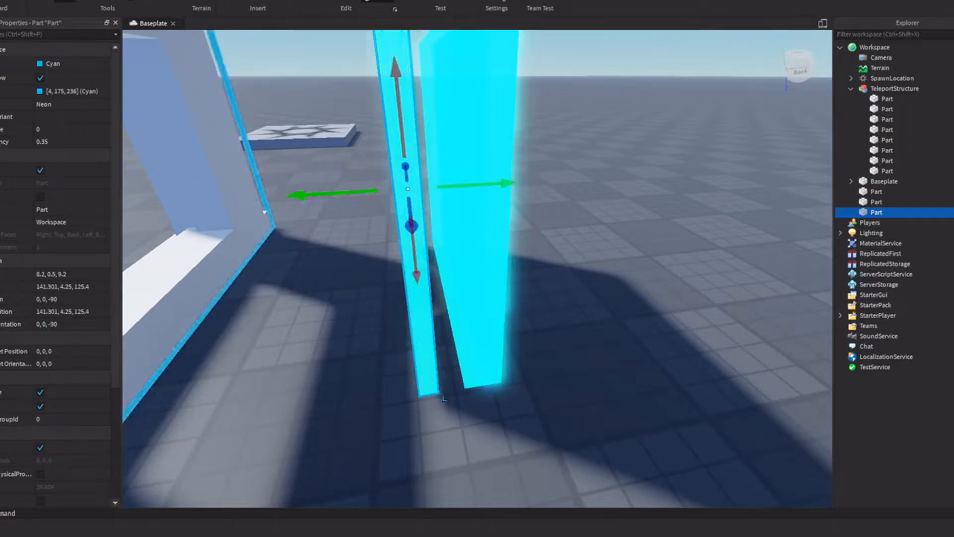
{"action": "left_click_drag", "start_coordinate": [315, 194], "coordinate": [361, 197]}
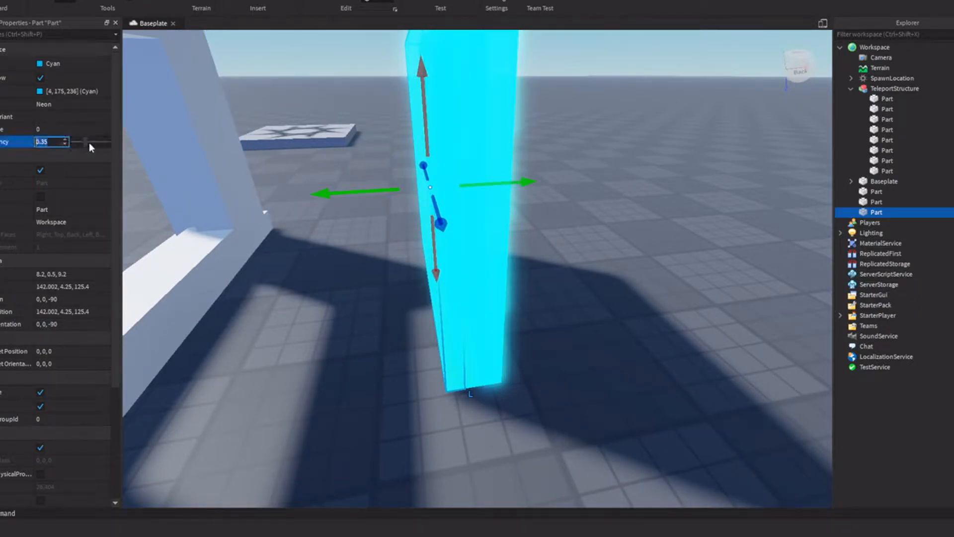
Set the third cyan panel's transparency to 0.65 and inspect the layered panels.
{"action": "left_click_drag", "start_coordinate": [84, 141], "coordinate": [96, 142]}
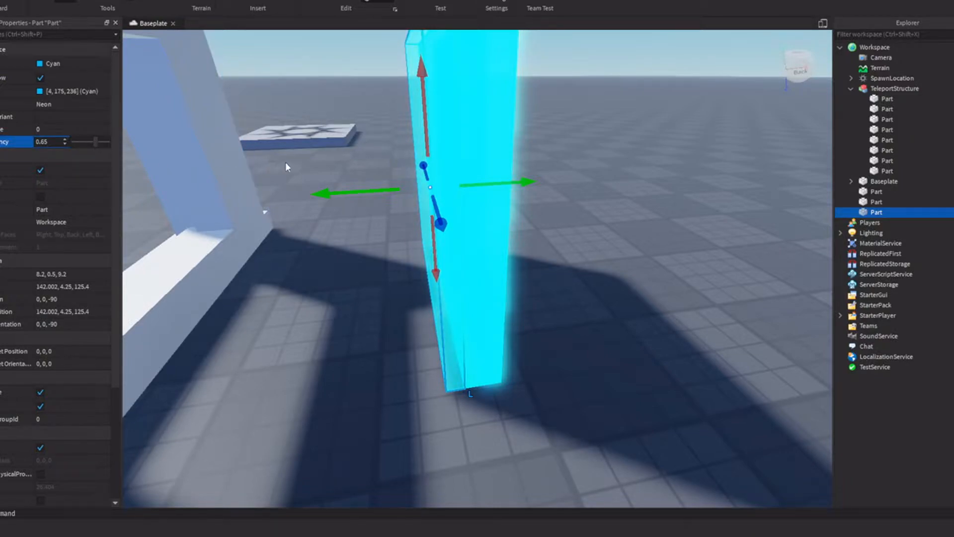
{"action": "left_click", "coordinate": [309, 95]}
{"action": "right_click_drag", "start_coordinate": [309, 95], "coordinate": [311, 99]}
{"action": "scroll", "coordinate": [311, 100], "scroll_direction": "up", "scroll_amount": 2}
{"action": "scroll", "coordinate": [312, 99], "scroll_direction": "down", "scroll_amount": 3}
{"action": "right_click_drag", "start_coordinate": [331, 276], "coordinate": [331, 276]}
{"action": "scroll", "coordinate": [331, 276], "scroll_direction": "up", "scroll_amount": 2}
{"action": "scroll", "coordinate": [332, 277], "scroll_direction": "down", "scroll_amount": 2}
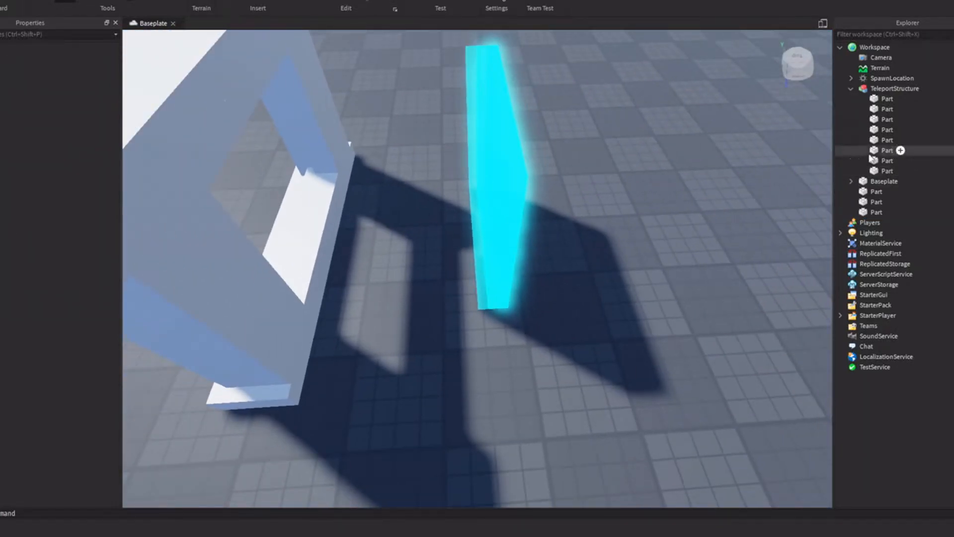
Collapse the TeleportStructure model in the hierarchy and rename the 0.65-transparency cyan panel TeleportStart.
{"action": "left_click", "coordinate": [851, 89]}
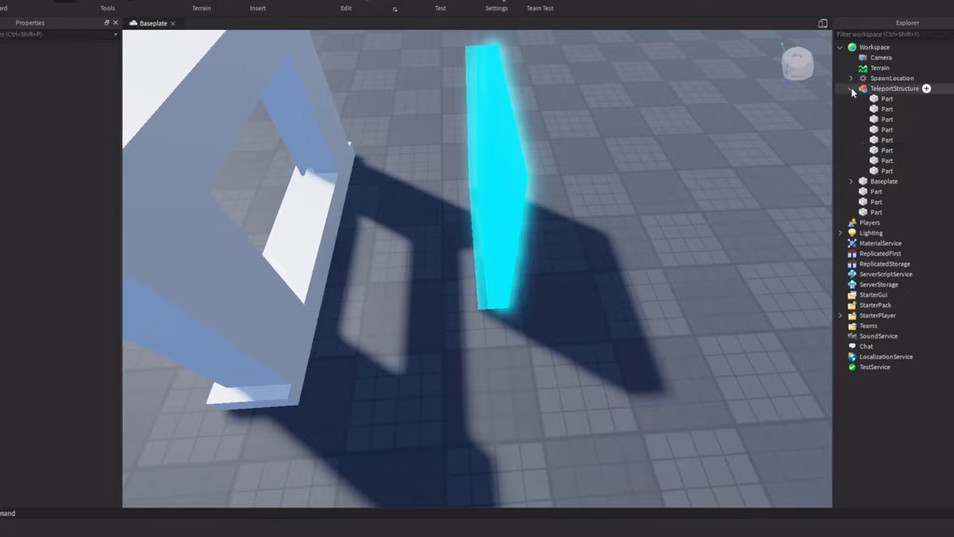
{"action": "left_click", "coordinate": [480, 143]}
{"action": "scroll", "coordinate": [341, 219], "scroll_direction": "up", "scroll_amount": 5}
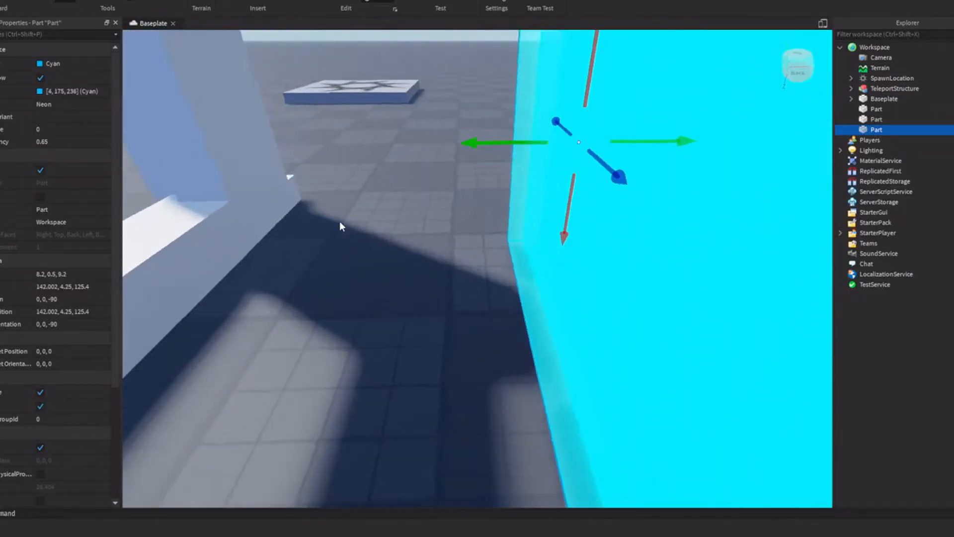
{"action": "right_click_drag", "start_coordinate": [339, 221], "coordinate": [339, 221]}
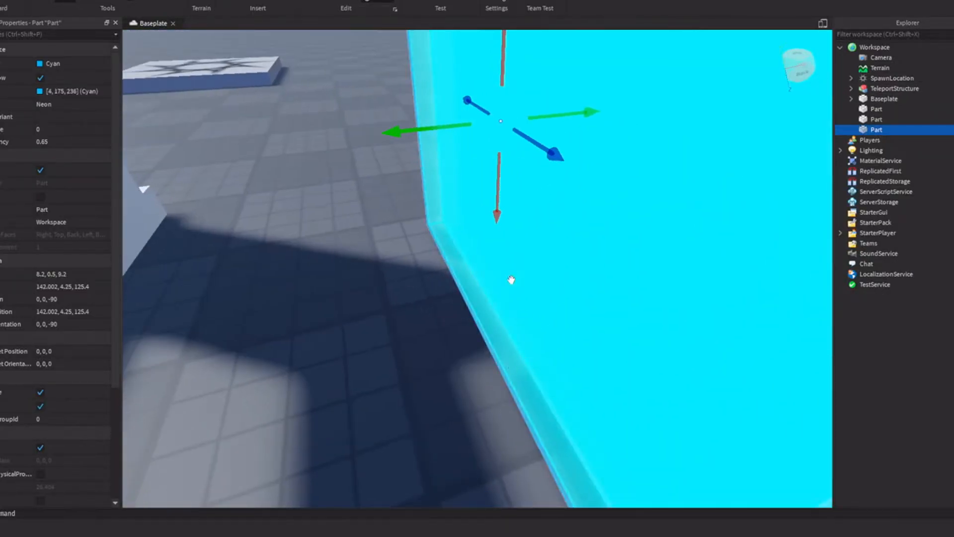
{"action": "scroll", "coordinate": [382, 347], "scroll_direction": "down", "scroll_amount": 5}
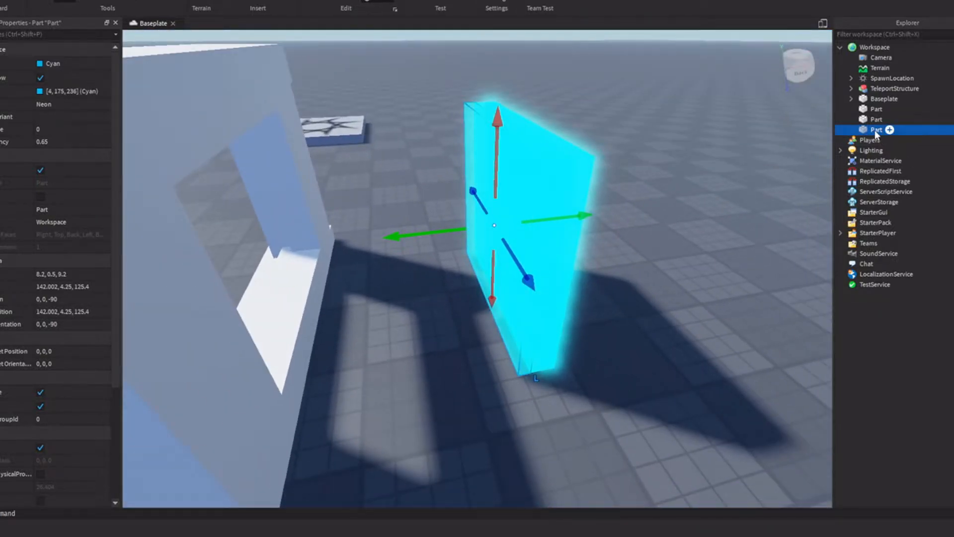
{"action": "right_click", "coordinate": [876, 133]}
{"action": "left_click", "coordinate": [883, 213]}
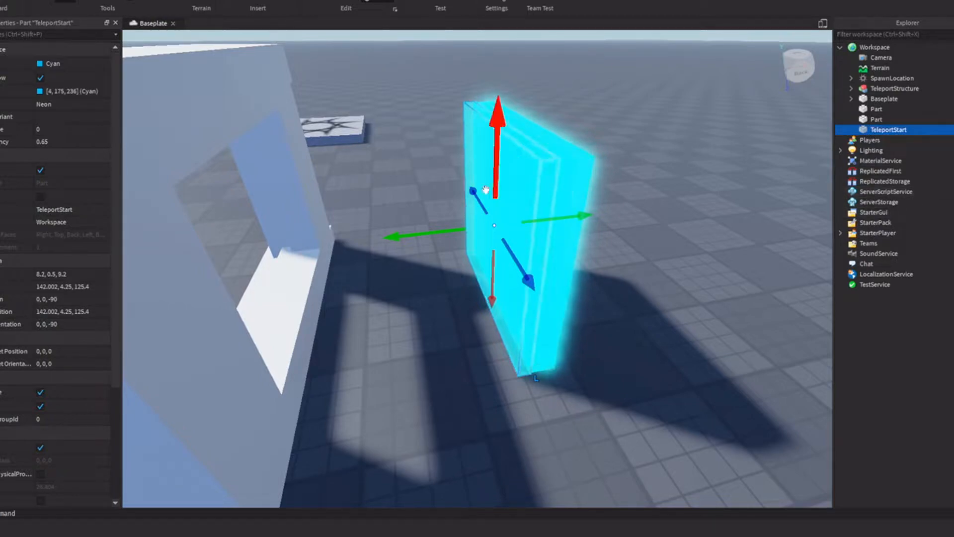
Examine the layered cyan panels and their position beside the white frame from several angles.
{"action": "scroll", "coordinate": [425, 131], "scroll_direction": "up", "scroll_amount": 1}
{"action": "right_click_drag", "start_coordinate": [425, 130], "coordinate": [431, 163]}
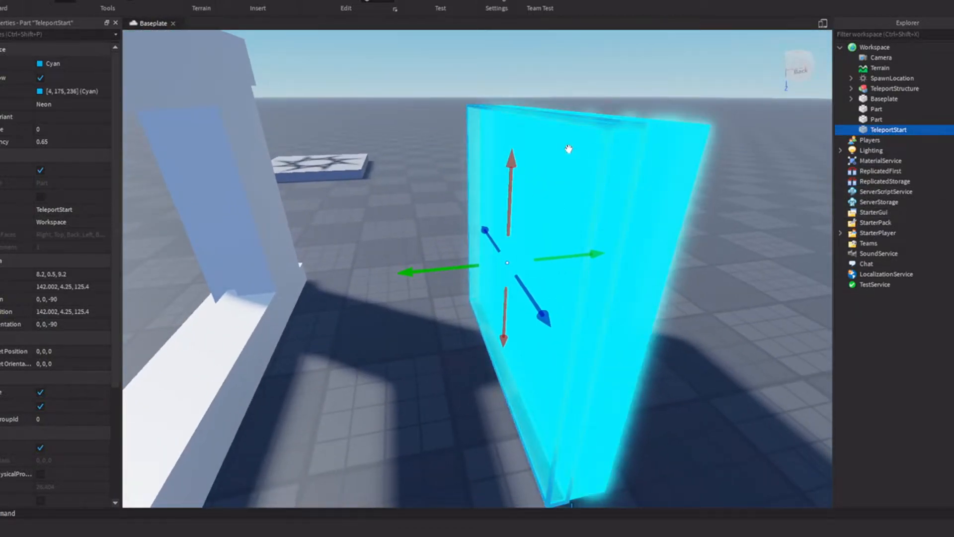
{"action": "right_click_drag", "start_coordinate": [394, 202], "coordinate": [403, 325]}
{"action": "key", "text": "d"}
{"action": "key", "text": "w"}
{"action": "right_click_drag", "start_coordinate": [333, 213], "coordinate": [339, 248]}
{"action": "key", "text": "d"}
{"action": "key", "text": "w"}
{"action": "key", "text": "s"}
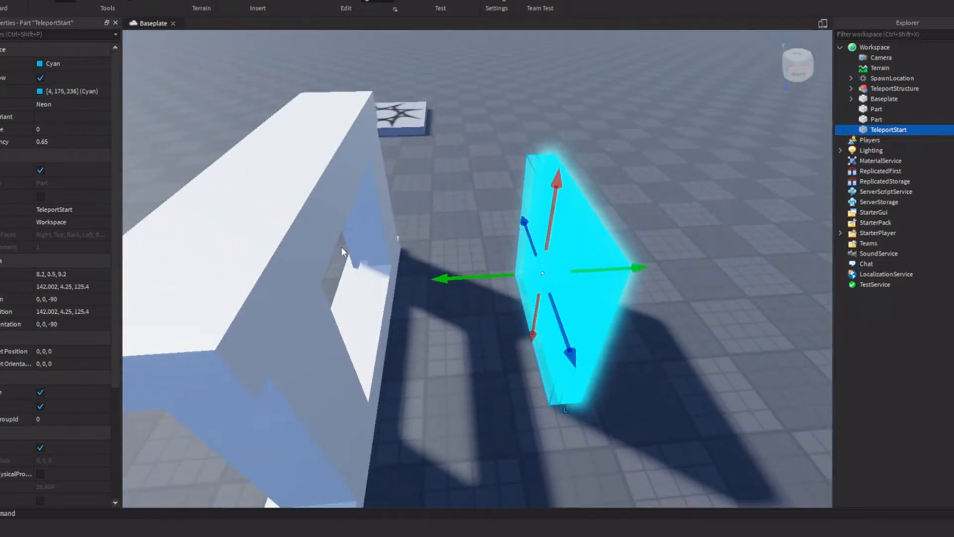
Put the three cyan panels into the TeleportStructure model and rename the model TeleportStructureOne.
{"action": "left_click", "coordinate": [951, 111], "text": "shift"}
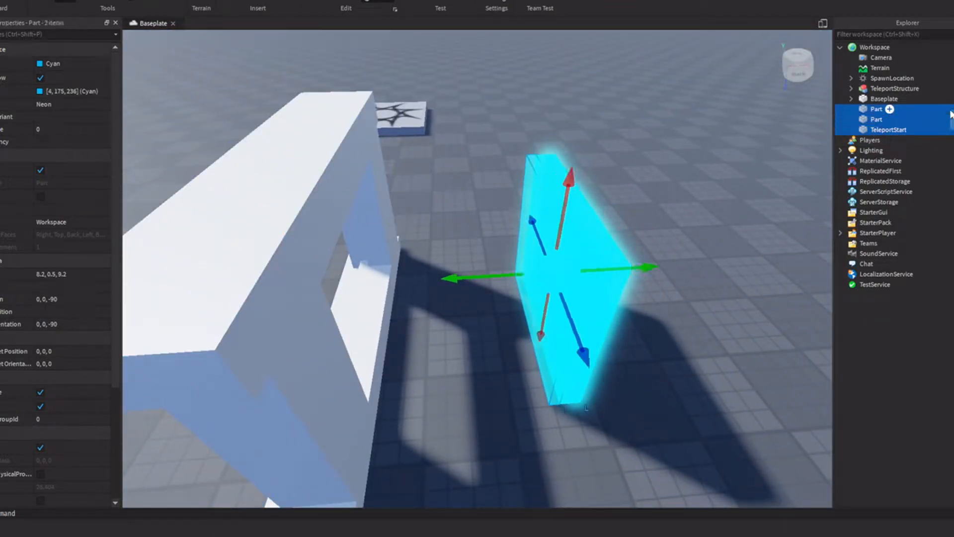
{"action": "left_click_drag", "start_coordinate": [902, 111], "coordinate": [915, 90]}
{"action": "right_click", "coordinate": [912, 89]}
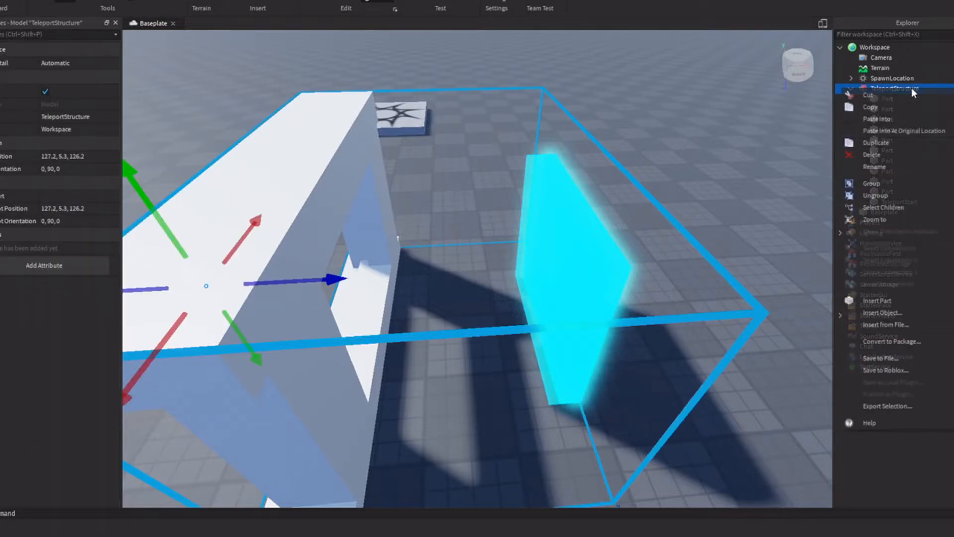
{"action": "left_click", "coordinate": [901, 168]}
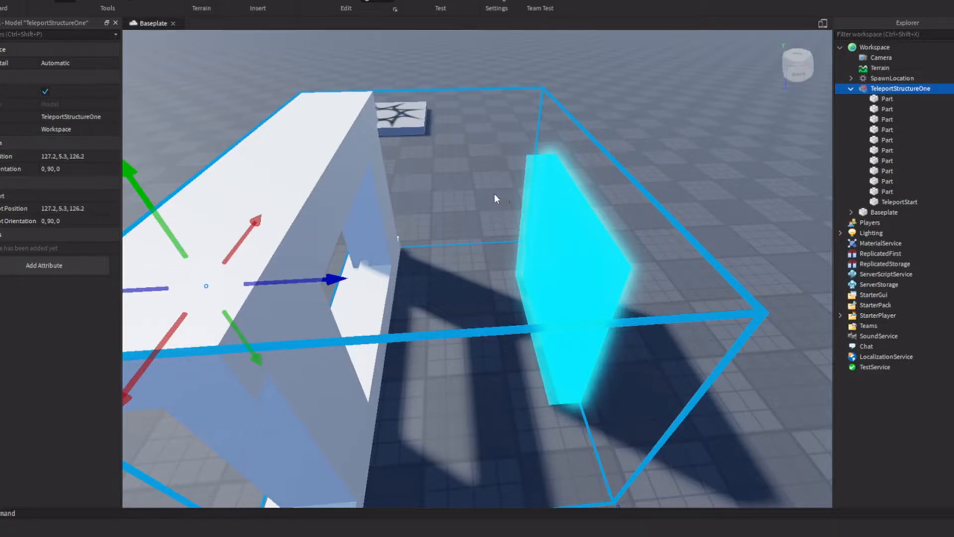
Select the two cyan parts and TeleportStart together and move them along X into the white frame's opening.
{"action": "left_click", "coordinate": [909, 202]}
{"action": "left_click", "coordinate": [888, 181], "text": "shift"}
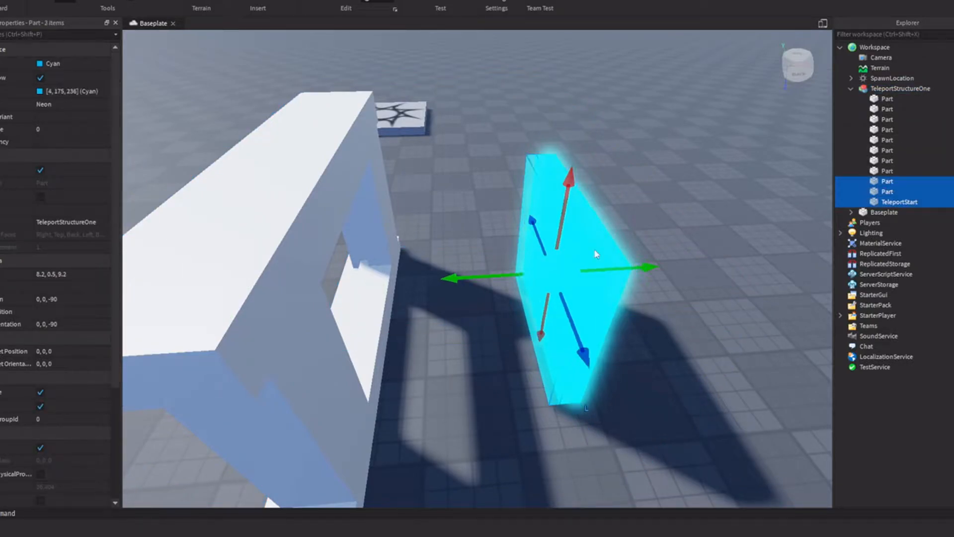
{"action": "right_click_drag", "start_coordinate": [478, 275], "coordinate": [383, 273]}
{"action": "left_click_drag", "start_coordinate": [383, 273], "coordinate": [357, 69]}
{"action": "left_click", "coordinate": [360, 76]}
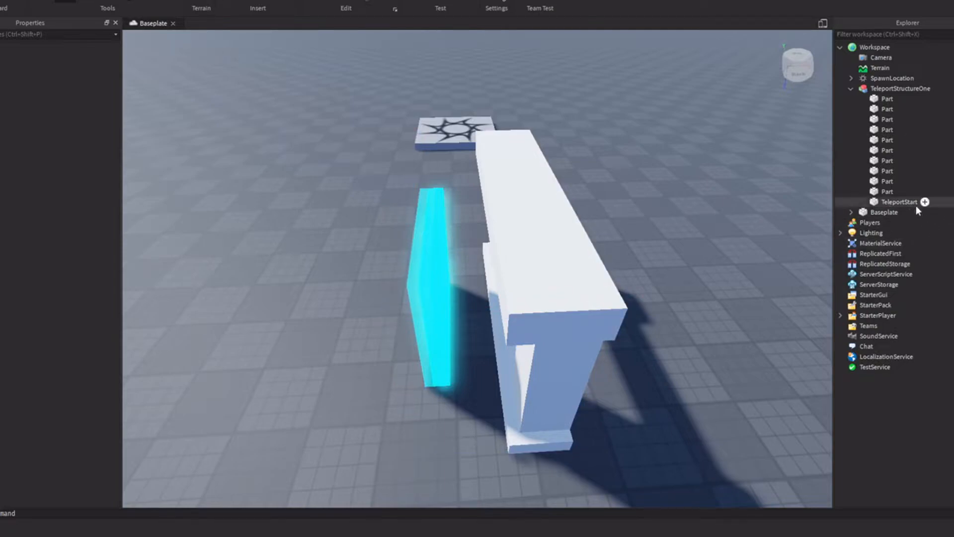
{"action": "left_click", "coordinate": [938, 203]}
{"action": "left_click", "coordinate": [939, 193], "text": "ctrl"}
{"action": "left_click", "coordinate": [937, 182], "text": "ctrl"}
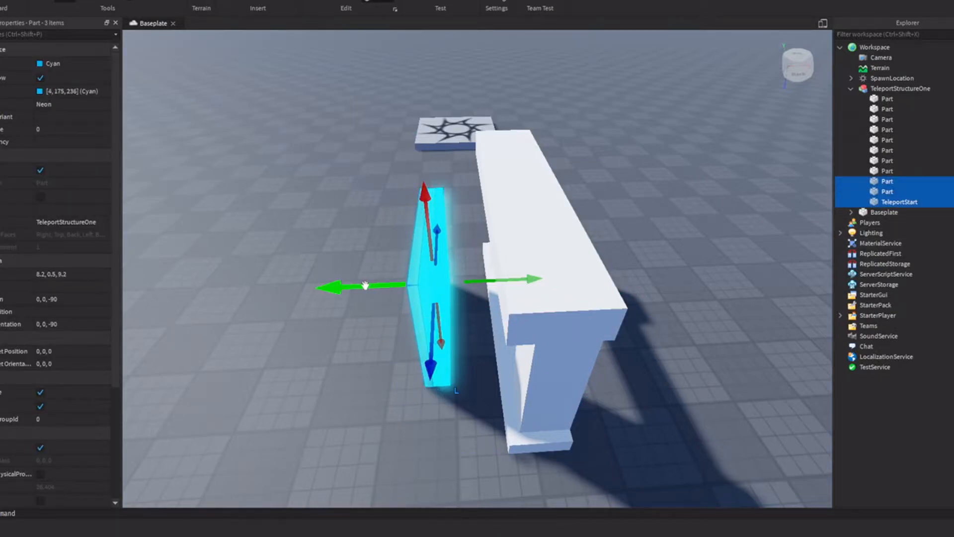
{"action": "left_click_drag", "start_coordinate": [366, 286], "coordinate": [404, 275]}
{"action": "right_click_drag", "start_coordinate": [403, 275], "coordinate": [426, 273]}
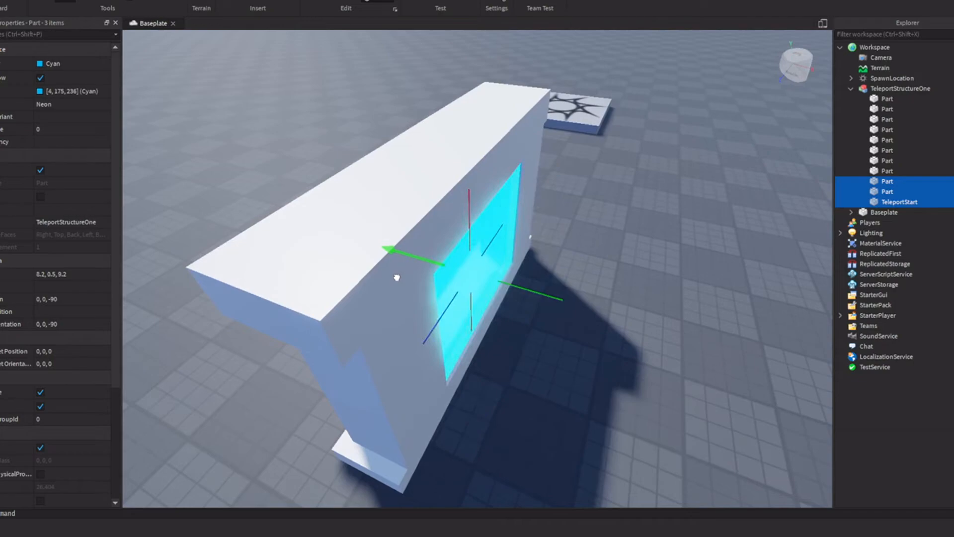
Set the middle cyan panel's transparency to 0.6 and check how the portal looks inside the frame.
{"action": "right_click_drag", "start_coordinate": [390, 182], "coordinate": [381, 173]}
{"action": "left_click", "coordinate": [382, 174]}
{"action": "scroll", "coordinate": [381, 173], "scroll_direction": "up", "scroll_amount": 2}
{"action": "scroll", "coordinate": [381, 174], "scroll_direction": "down", "scroll_amount": 2}
{"action": "scroll", "coordinate": [381, 173], "scroll_direction": "up", "scroll_amount": 3}
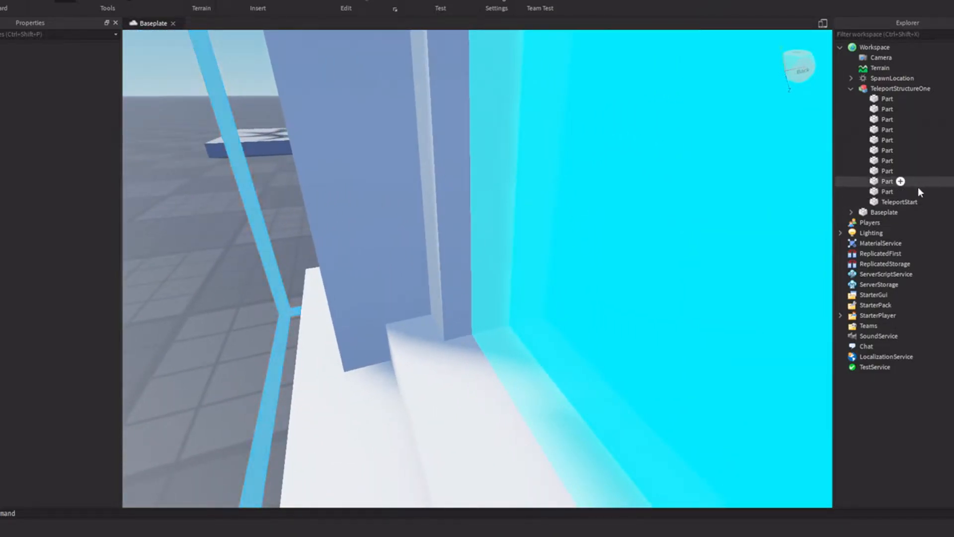
{"action": "left_click", "coordinate": [890, 193]}
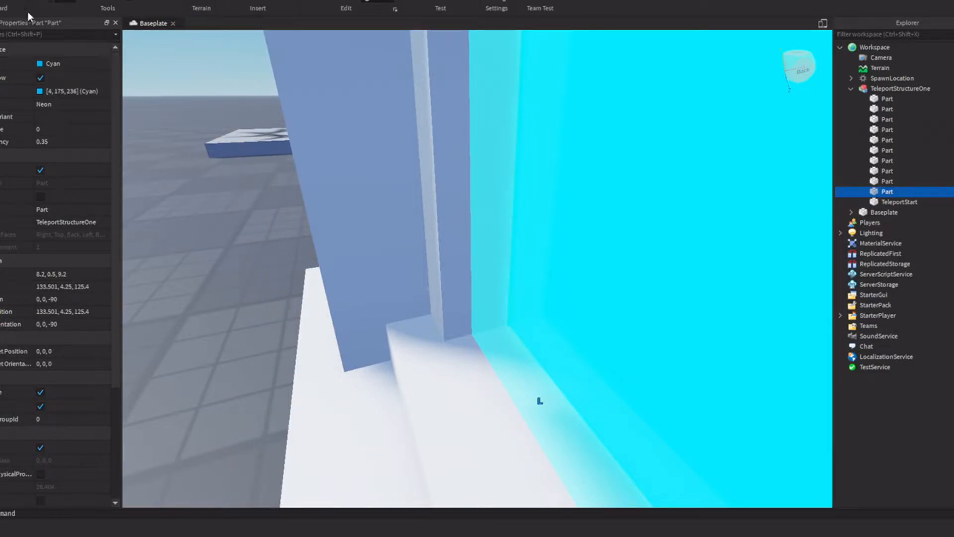
{"action": "left_click_drag", "start_coordinate": [84, 141], "coordinate": [102, 143]}
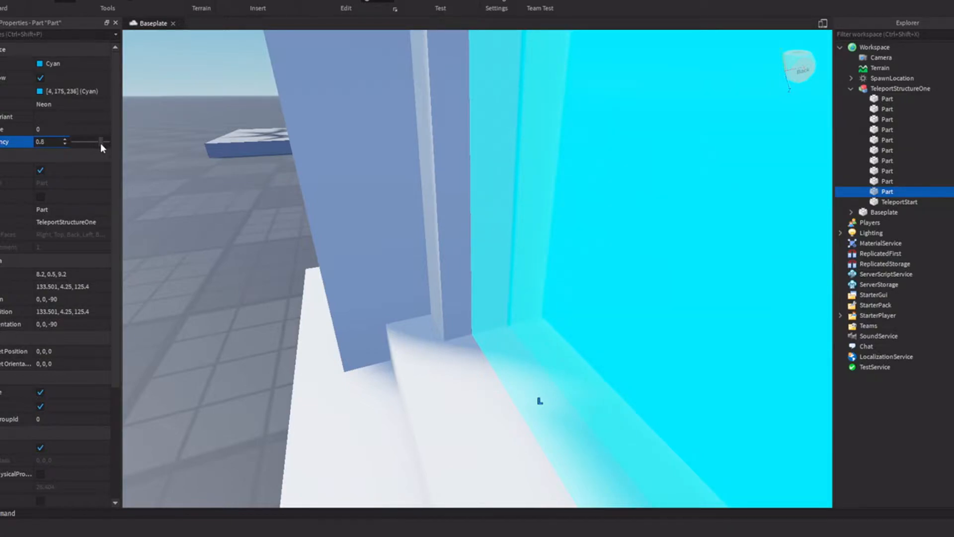
{"action": "scroll", "coordinate": [347, 173], "scroll_direction": "down", "scroll_amount": 5}
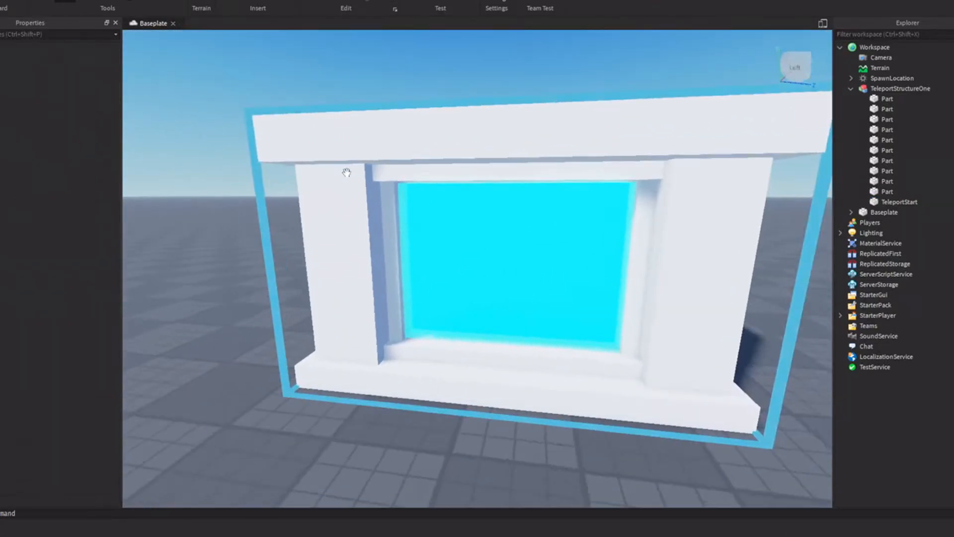
{"action": "scroll", "coordinate": [347, 173], "scroll_direction": "up", "scroll_amount": 5}
{"action": "right_click_drag", "start_coordinate": [347, 172], "coordinate": [347, 172]}
{"action": "scroll", "coordinate": [347, 172], "scroll_direction": "down", "scroll_amount": 5}
{"action": "scroll", "coordinate": [367, 175], "scroll_direction": "up", "scroll_amount": 3}
{"action": "scroll", "coordinate": [366, 175], "scroll_direction": "down", "scroll_amount": 2}
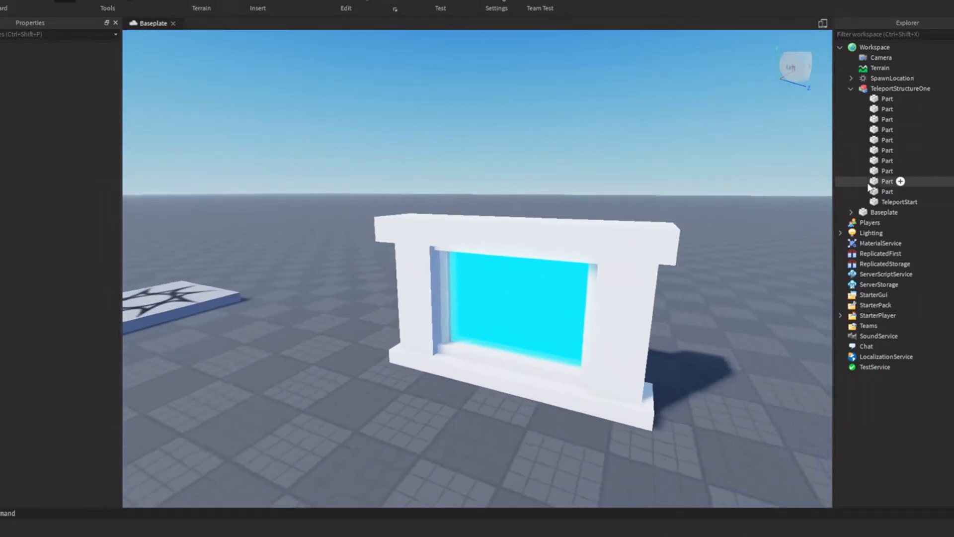
Duplicate the TeleportStructureOne model and move the copy away along X to 50.4.
{"action": "left_click", "coordinate": [850, 88]}
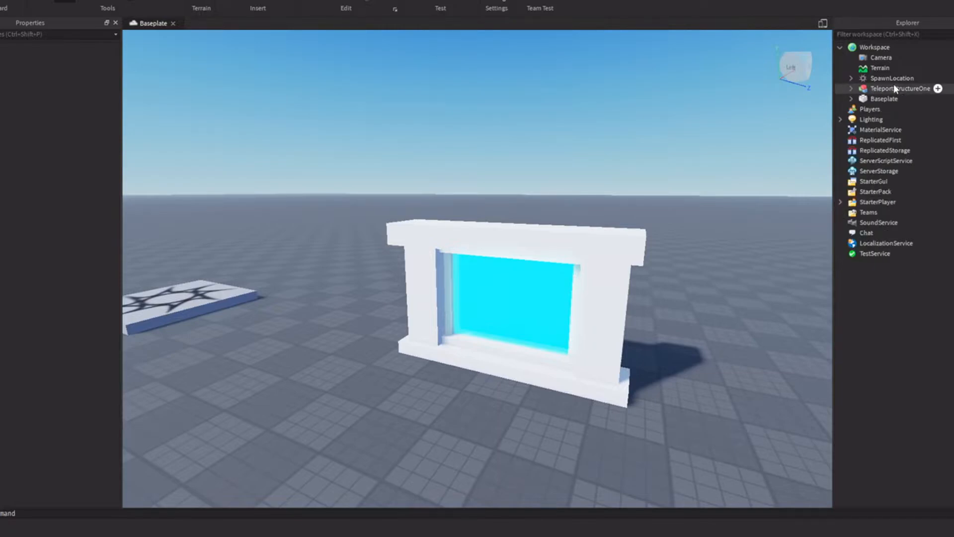
{"action": "left_click", "coordinate": [894, 88]}
{"action": "key", "text": "ctrl+d"}
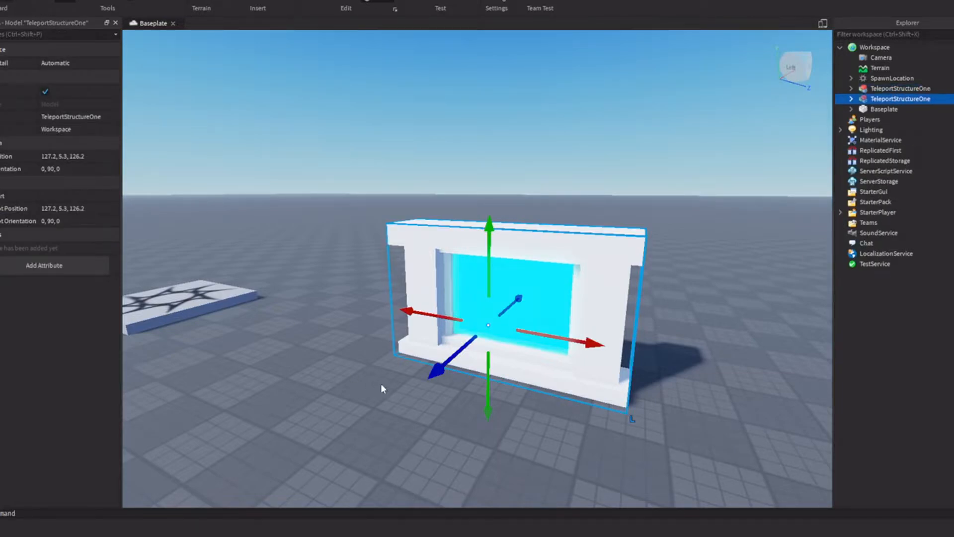
{"action": "left_click_drag", "start_coordinate": [433, 368], "coordinate": [353, 393]}
{"action": "right_click_drag", "start_coordinate": [353, 393], "coordinate": [397, 365]}
{"action": "key", "text": "a"}
{"action": "left_click_drag", "start_coordinate": [397, 364], "coordinate": [378, 332]}
{"action": "key", "text": "d"}
Rotate the duplicated structure 180 degrees about the vertical axis to orientation 0, -90, 0.
{"action": "left_click", "coordinate": [111, 1]}
{"action": "left_click", "coordinate": [454, 343]}
{"action": "left_click_drag", "start_coordinate": [459, 320], "coordinate": [358, 259]}
{"action": "key", "text": "w"}
{"action": "right_click_drag", "start_coordinate": [356, 245], "coordinate": [356, 243]}
Rename the duplicated model TeleportStructureTwo.
{"action": "right_click", "coordinate": [930, 101]}
{"action": "left_click", "coordinate": [890, 173]}
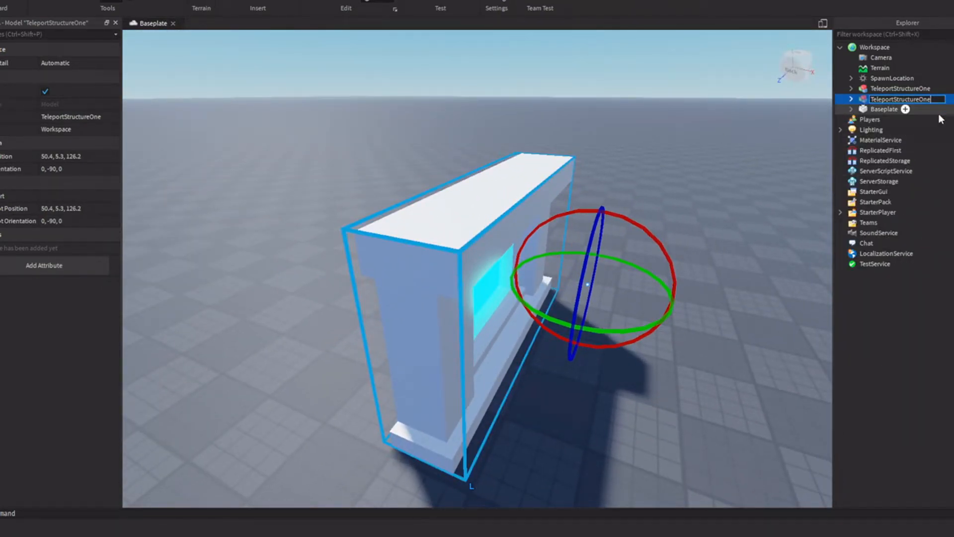
{"action": "type", "text": "Two"}
{"action": "key", "text": "Return"}
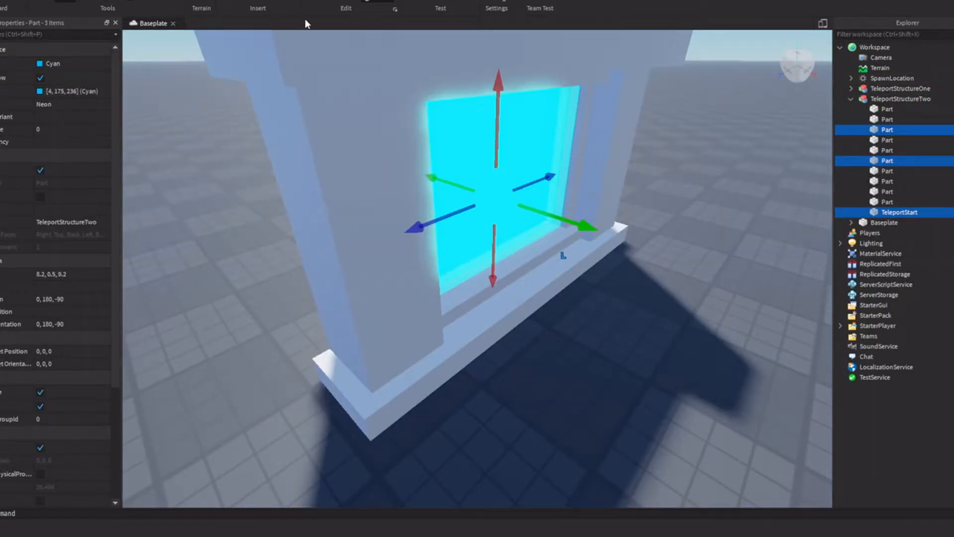
Recolor the three cyan portal panels of TeleportStructureTwo to Pink and inspect them from several angles.
{"action": "left_click", "coordinate": [344, 4]}
{"action": "left_click", "coordinate": [474, 81]}
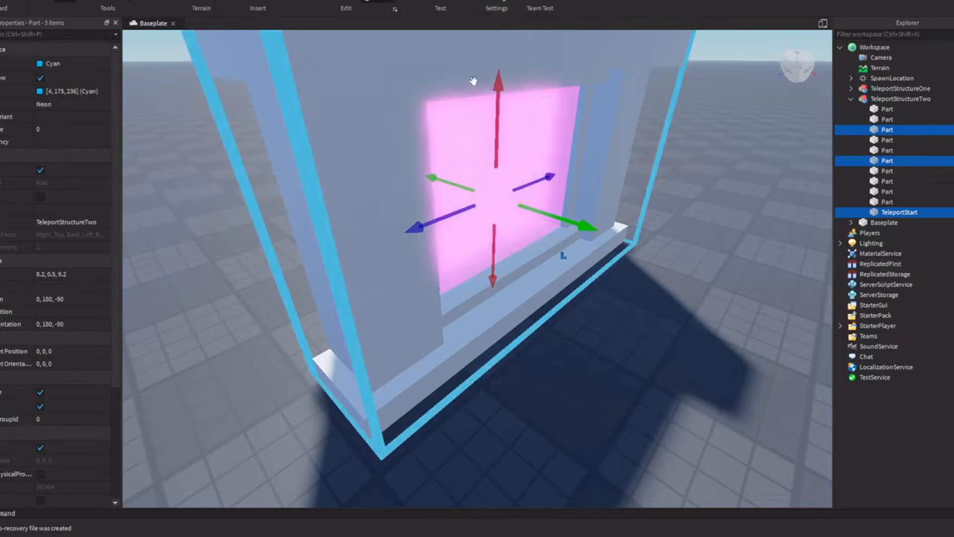
{"action": "left_click_drag", "start_coordinate": [679, 241], "coordinate": [577, 232]}
{"action": "key", "text": "d"}
{"action": "left_click_drag", "start_coordinate": [677, 162], "coordinate": [570, 252]}
{"action": "key", "text": "w"}
{"action": "right_click_drag", "start_coordinate": [570, 252], "coordinate": [726, 271]}
{"action": "key", "text": "s"}
{"action": "right_click_drag", "start_coordinate": [411, 238], "coordinate": [354, 141]}
{"action": "key", "text": "w"}
{"action": "key", "text": "s"}
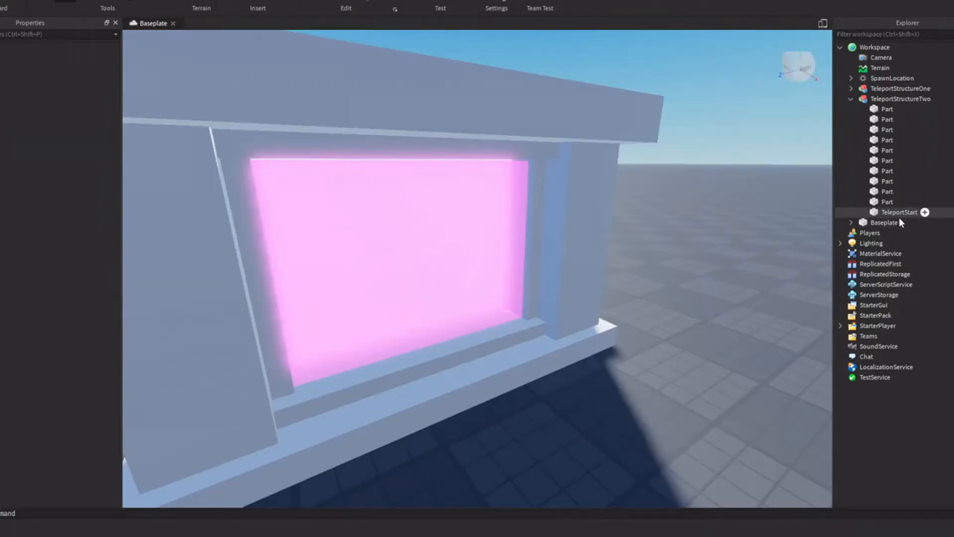
Rename the TeleportStart part inside TeleportStructureTwo to TeleportDestination.
{"action": "left_click", "coordinate": [885, 222]}
{"action": "left_click", "coordinate": [895, 212]}
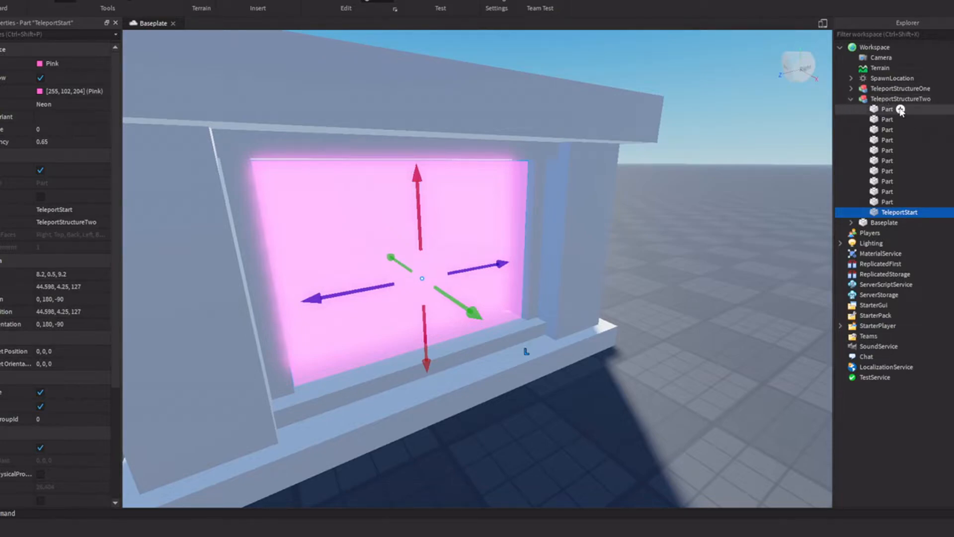
{"action": "right_click", "coordinate": [899, 211]}
{"action": "key", "text": "Escape"}
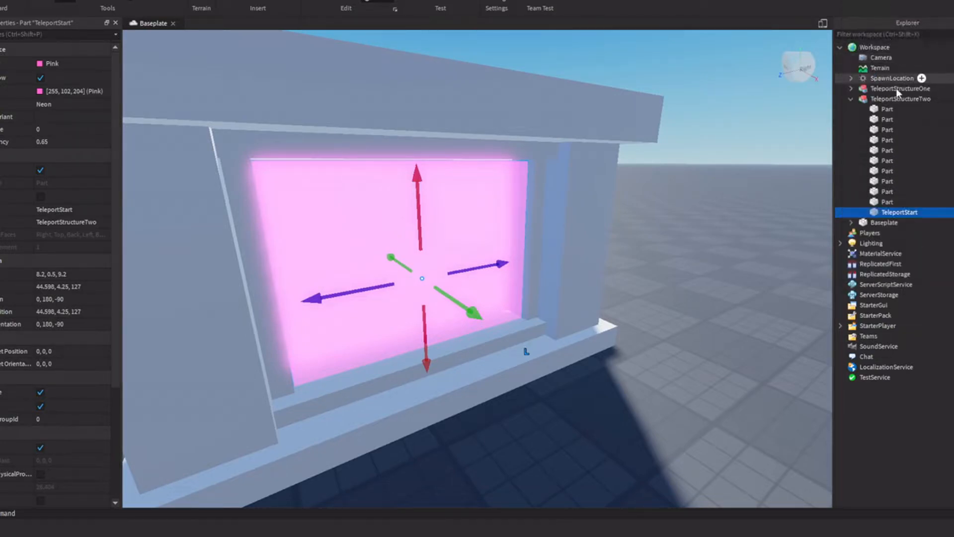
{"action": "right_click", "coordinate": [909, 211]}
{"action": "left_click", "coordinate": [875, 30]}
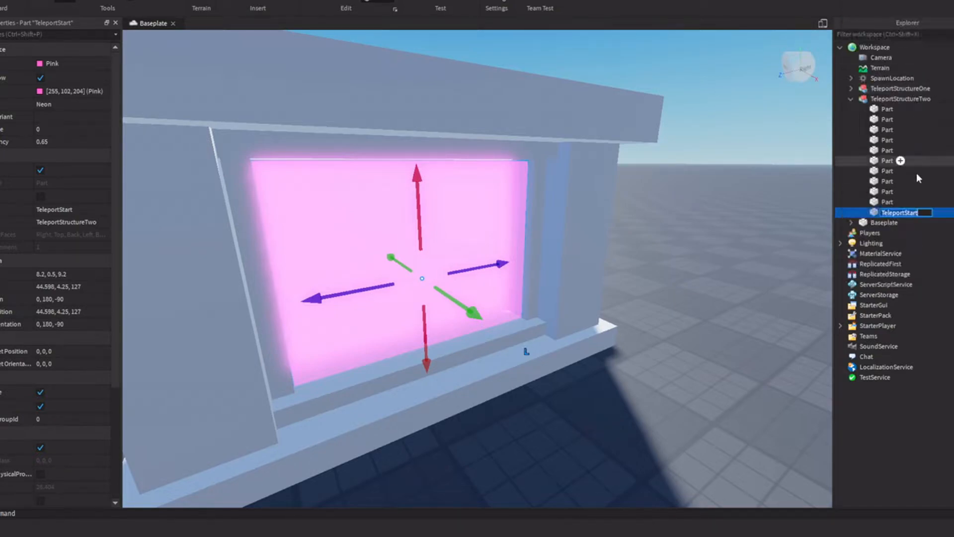
{"action": "key", "text": "BackSpace"}
{"action": "key", "text": "BackSpace"}
{"action": "key", "text": "BackSpace"}
{"action": "key", "text": "BackSpace"}
{"action": "key", "text": "BackSpace"}
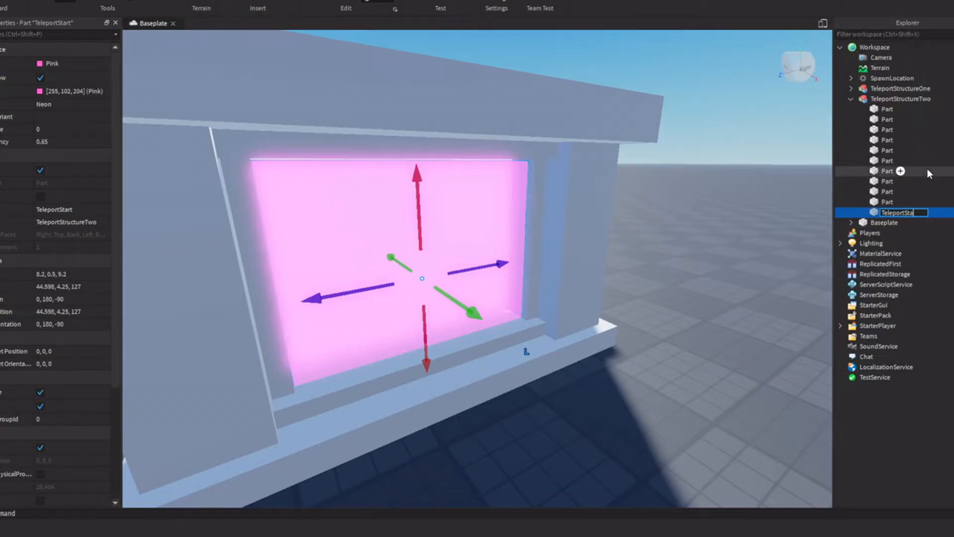
{"action": "type", "text": "Destination"}
{"action": "key", "text": "Return"}
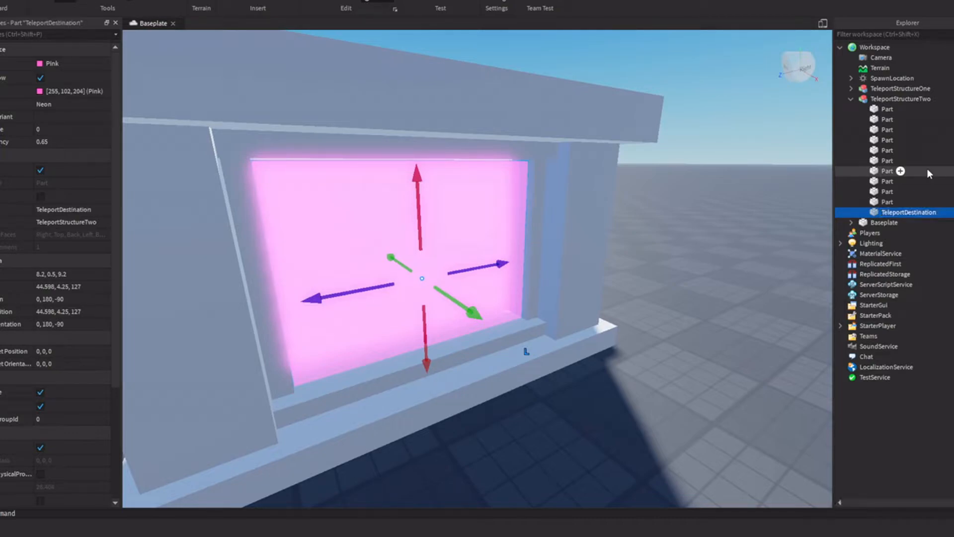
Examine the cyan start portal and the pink destination portal across the baseplate.
{"action": "right_click_drag", "start_coordinate": [583, 218], "coordinate": [607, 216]}
{"action": "scroll", "coordinate": [607, 216], "scroll_direction": "down", "scroll_amount": 1}
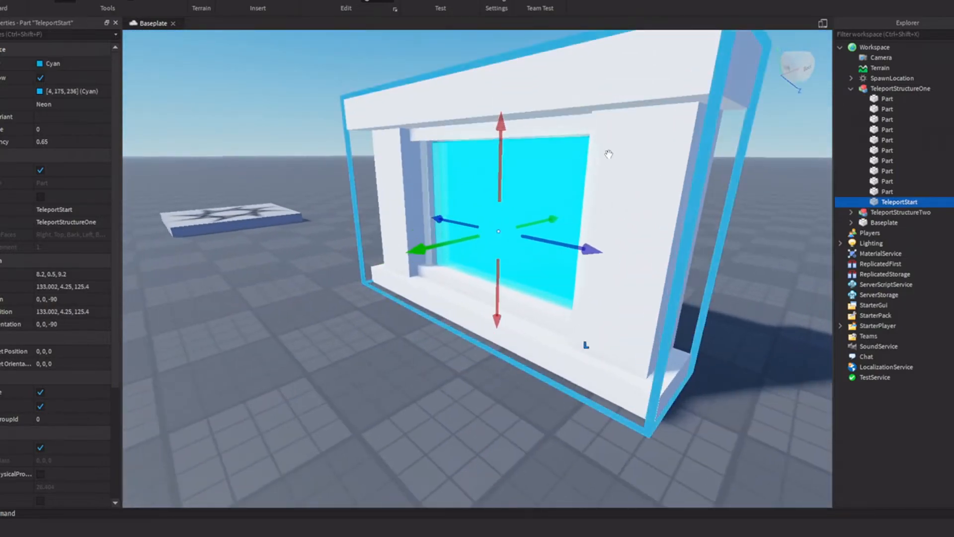
{"action": "scroll", "coordinate": [239, 139], "scroll_direction": "up", "scroll_amount": 3}
{"action": "scroll", "coordinate": [240, 140], "scroll_direction": "down", "scroll_amount": 5}
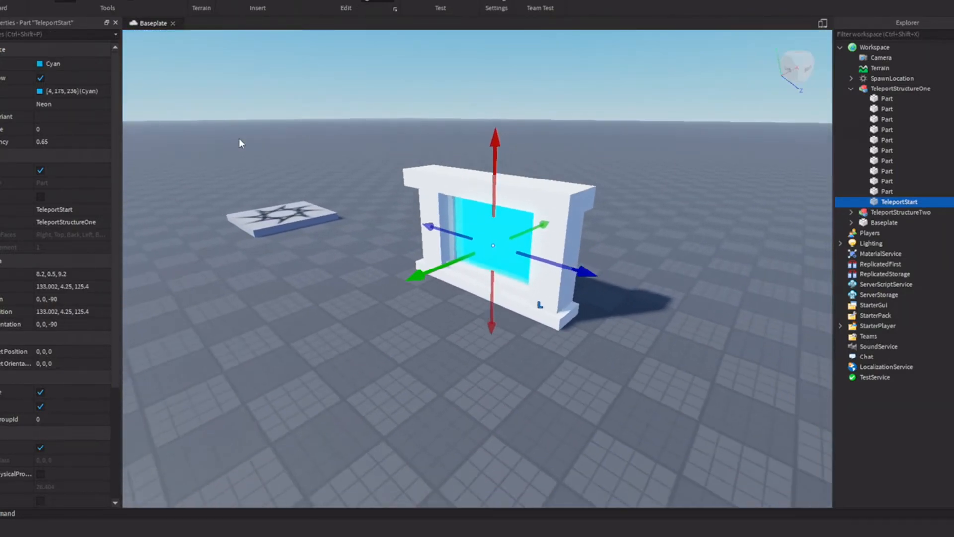
{"action": "scroll", "coordinate": [240, 139], "scroll_direction": "up", "scroll_amount": 2}
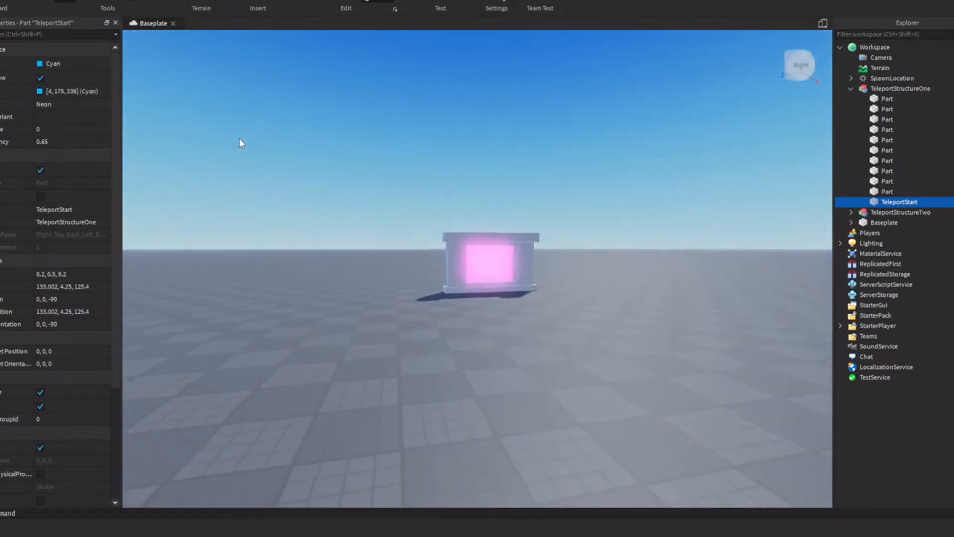
{"action": "scroll", "coordinate": [242, 143], "scroll_direction": "up", "scroll_amount": 4}
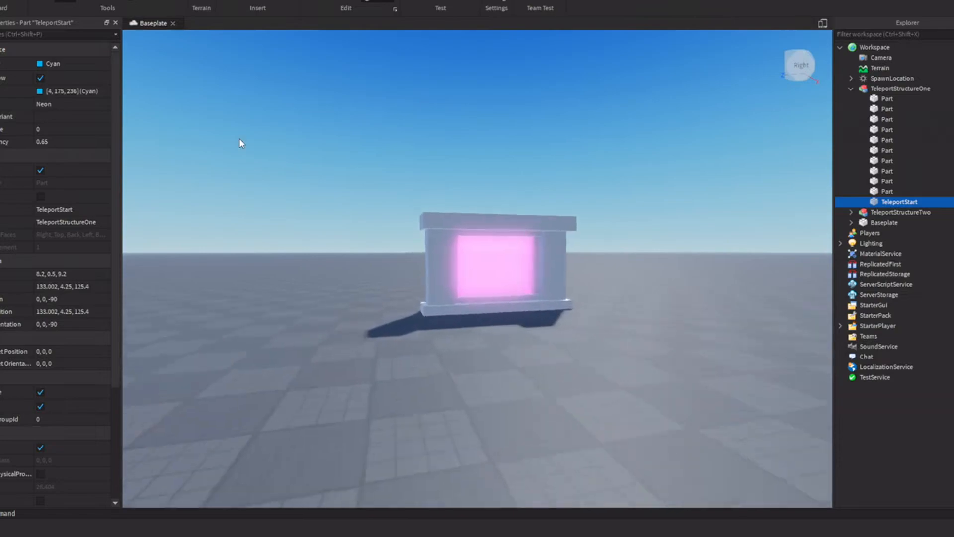
{"action": "right_click_drag", "start_coordinate": [239, 139], "coordinate": [239, 144]}
{"action": "key", "text": "f"}
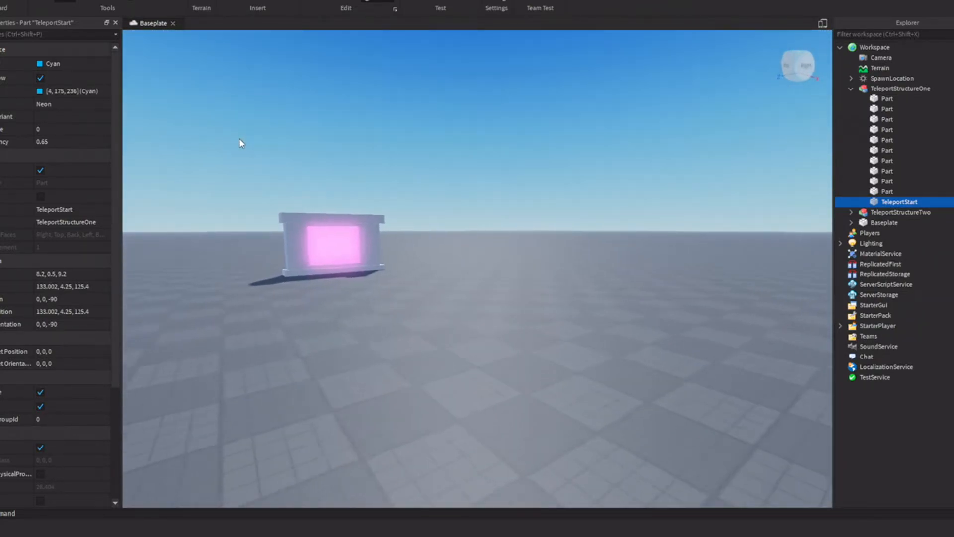
{"action": "key", "text": "w"}
{"action": "right_click_drag", "start_coordinate": [239, 139], "coordinate": [240, 139]}
{"action": "key", "text": "w"}
{"action": "key", "text": "w"}
{"action": "key", "text": "s"}
{"action": "key", "text": "s"}
{"action": "key", "text": "w"}
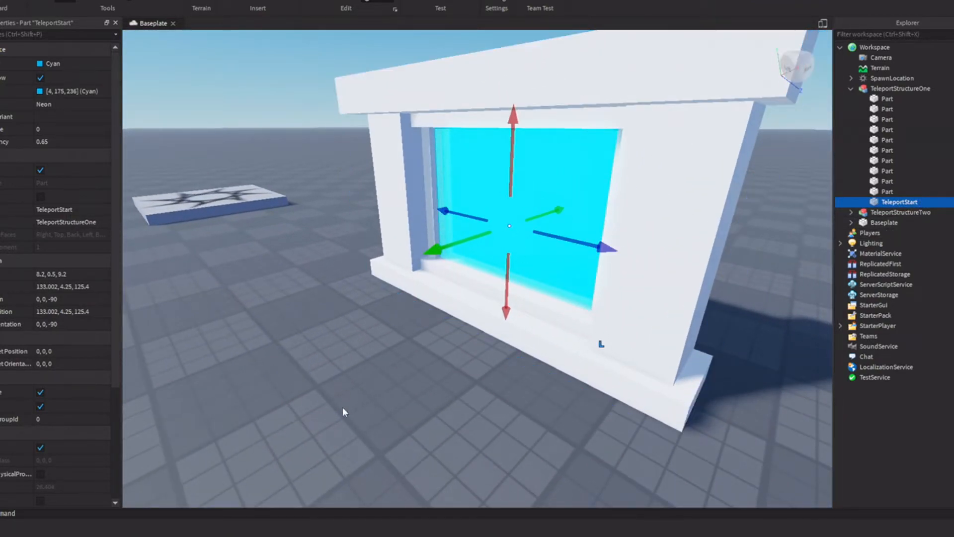
Insert a Script into the TeleportStart part of TeleportStructureOne.
{"action": "right_click_drag", "start_coordinate": [383, 368], "coordinate": [383, 368]}
{"action": "key", "text": "s"}
{"action": "left_click", "coordinate": [925, 202]}
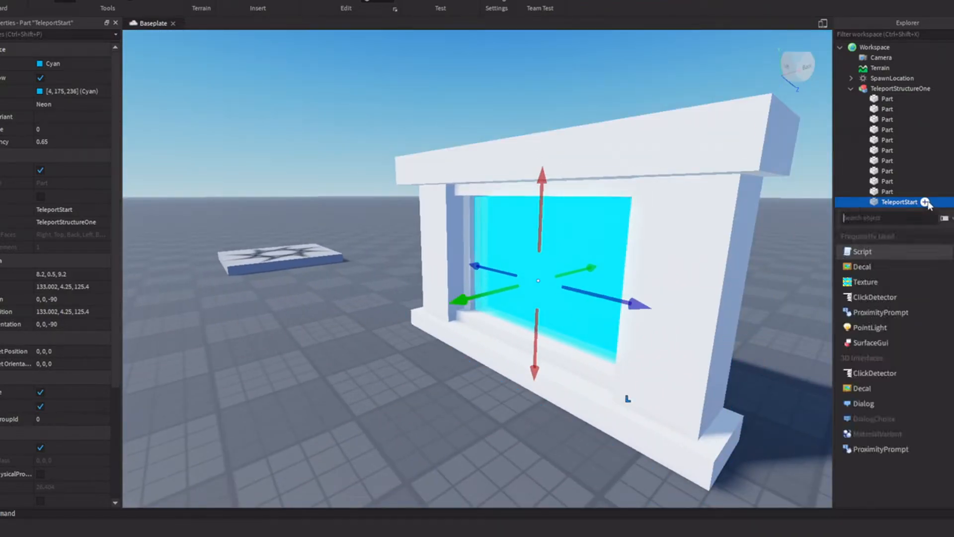
{"action": "left_click", "coordinate": [884, 256]}
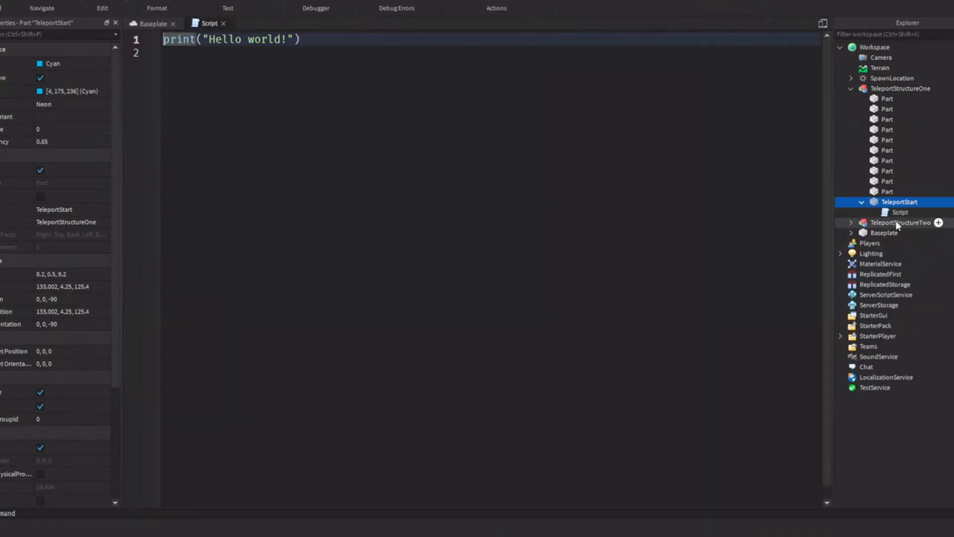
Rename the new script inside TeleportStart to Teleport.
{"action": "right_click", "coordinate": [899, 210]}
{"action": "left_click", "coordinate": [883, 58]}
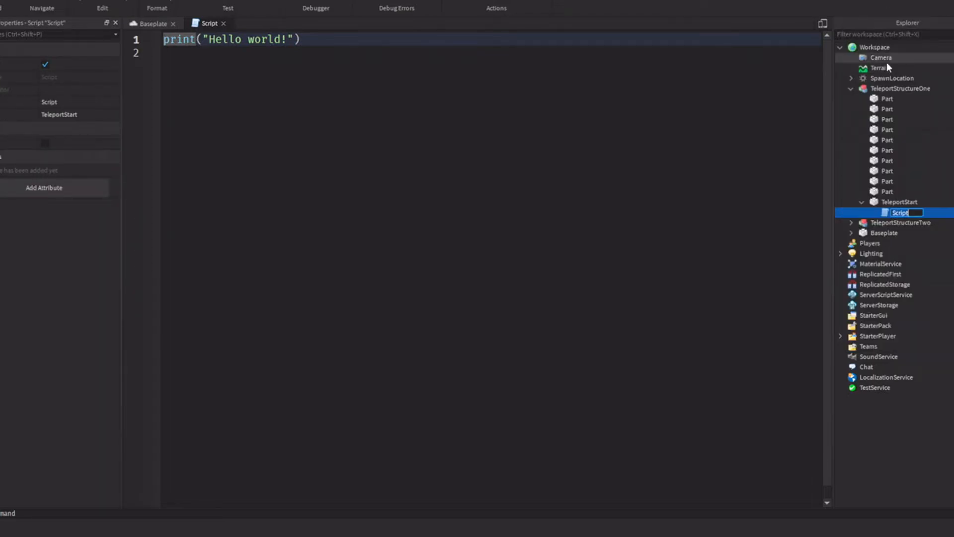
{"action": "type", "text": "Telepoi"}
{"action": "key", "text": "BackSpace"}
{"action": "type", "text": "rt"}
{"action": "key", "text": "Return"}
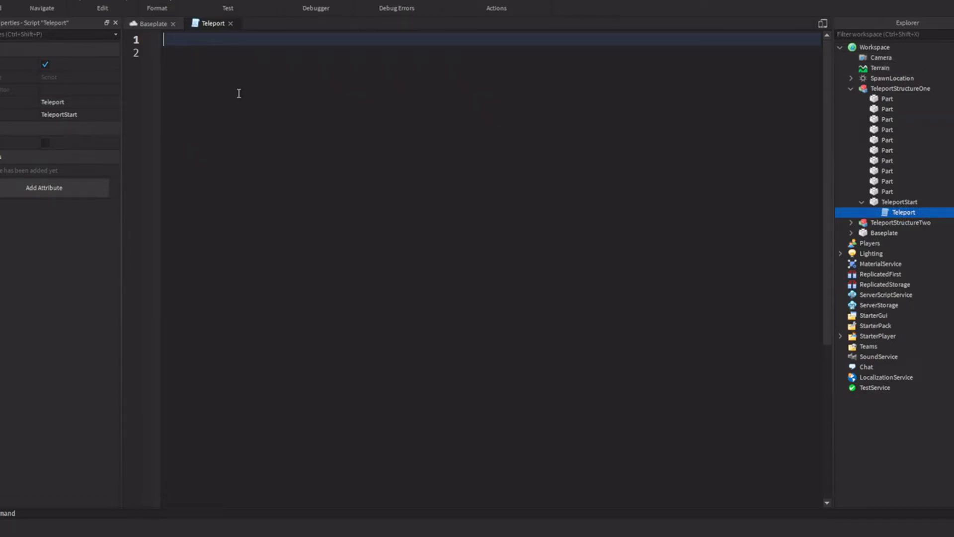
Declare a local variable TriggerTeleport set to script.Parent in the Teleport script.
{"action": "type", "text": "local TreiggerTeleport"}
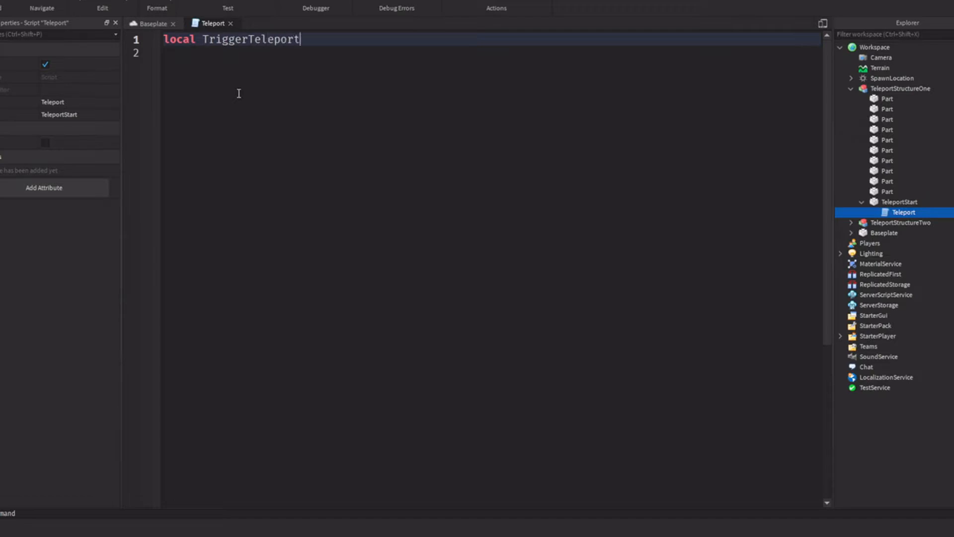
{"action": "type", "text": " = script.Parent"}
{"action": "key", "text": "Return"}
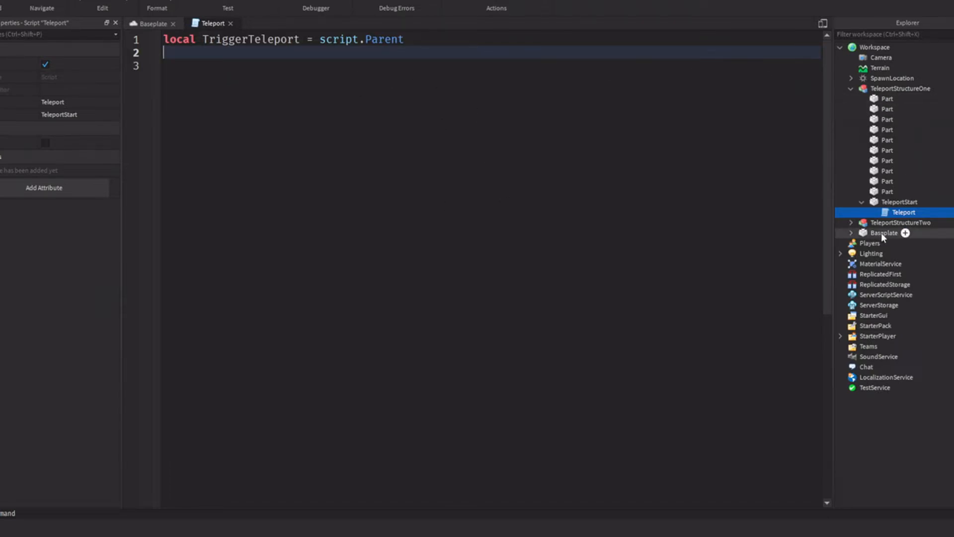
Declare local TeleportDestination as workspace.TeleportStructureTwo:WaitForChild("TeleportDestination") on line 2, followed by blank lines.
{"action": "left_click", "coordinate": [851, 222]}
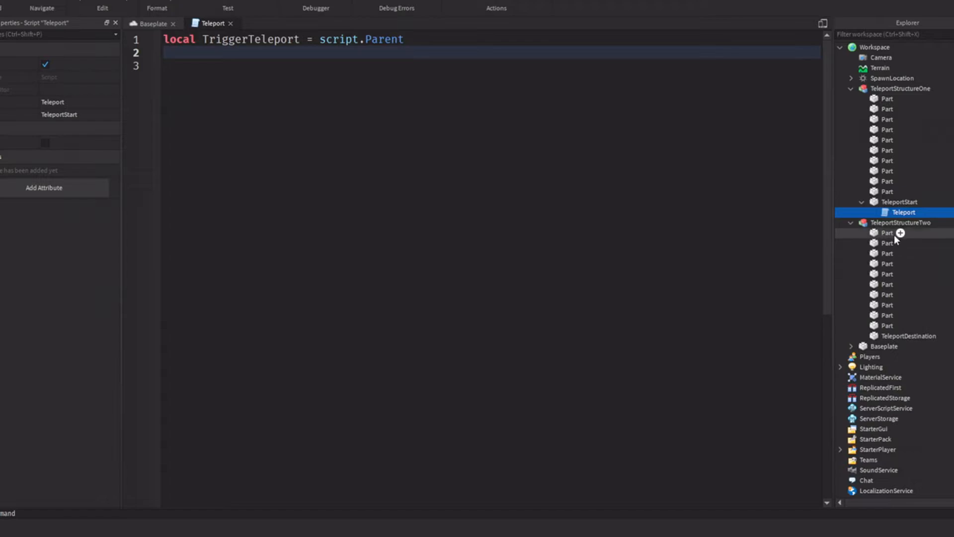
{"action": "left_click", "coordinate": [908, 335]}
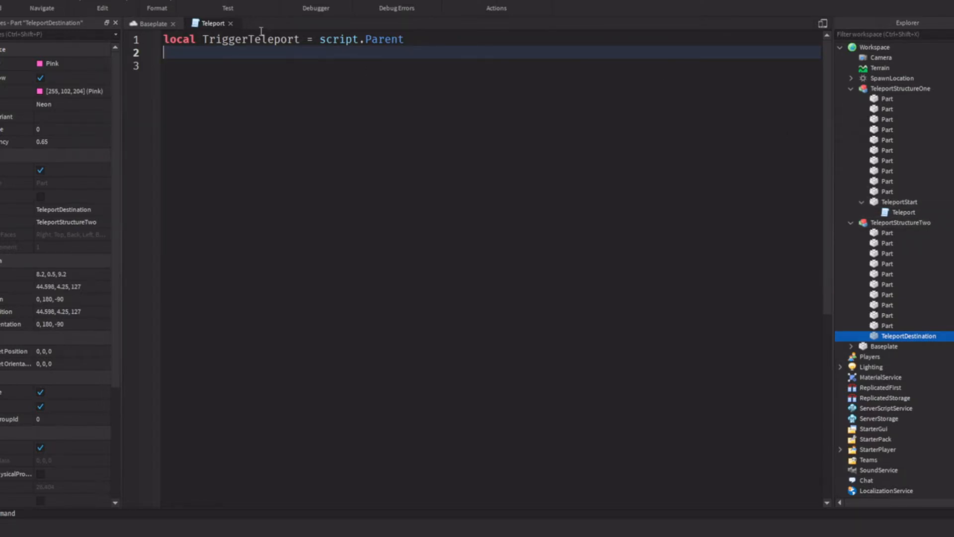
{"action": "type", "text": "local TeleportDestin"}
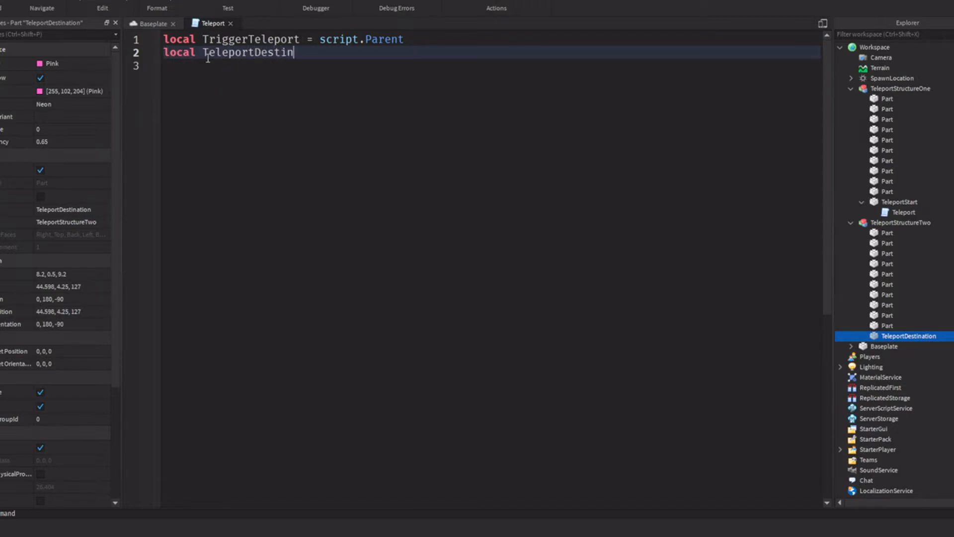
{"action": "type", "text": "ation = workspace"}
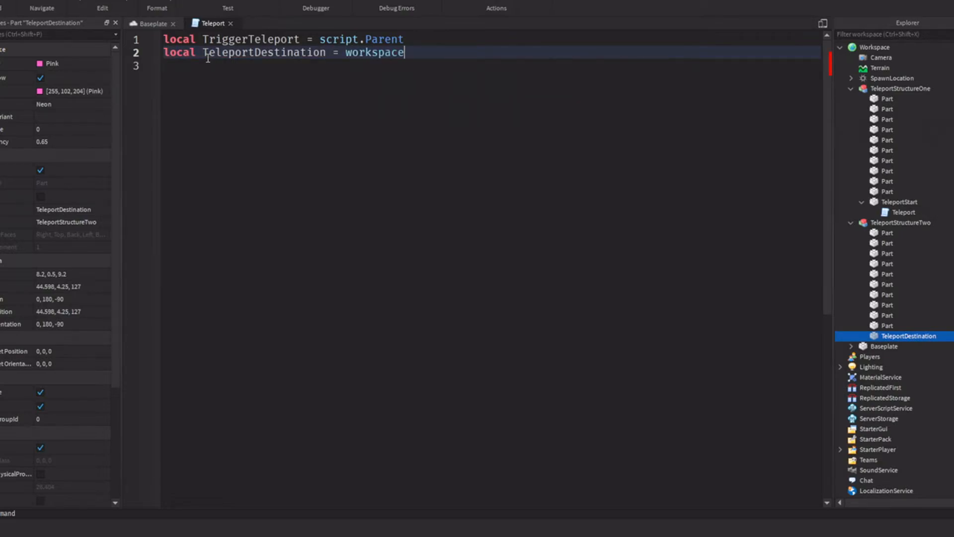
{"action": "type", "text": "."}
{"action": "key", "text": "BackSpace"}
{"action": "type", "text": ".Tel"}
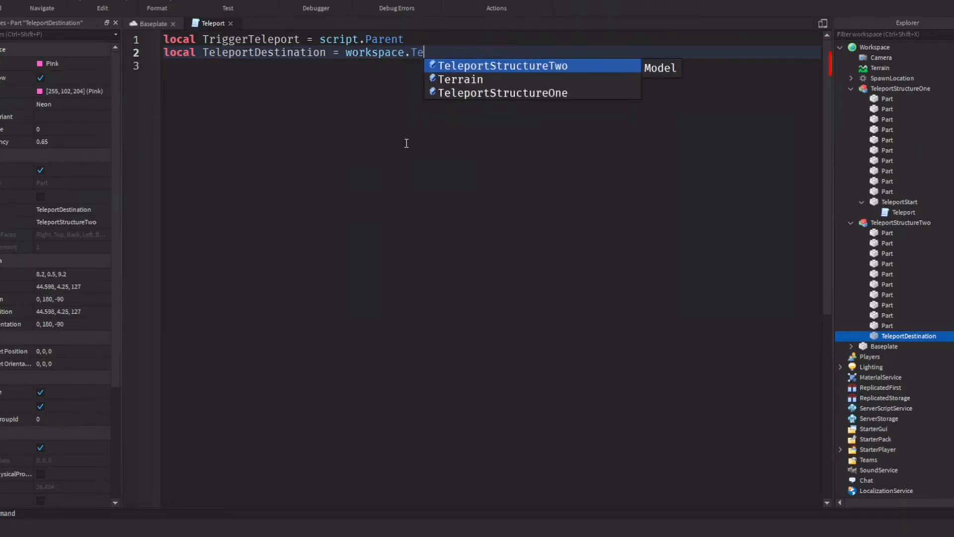
{"action": "key", "text": "Tab"}
{"action": "type", "text": ":W"}
{"action": "key", "text": "Tab"}
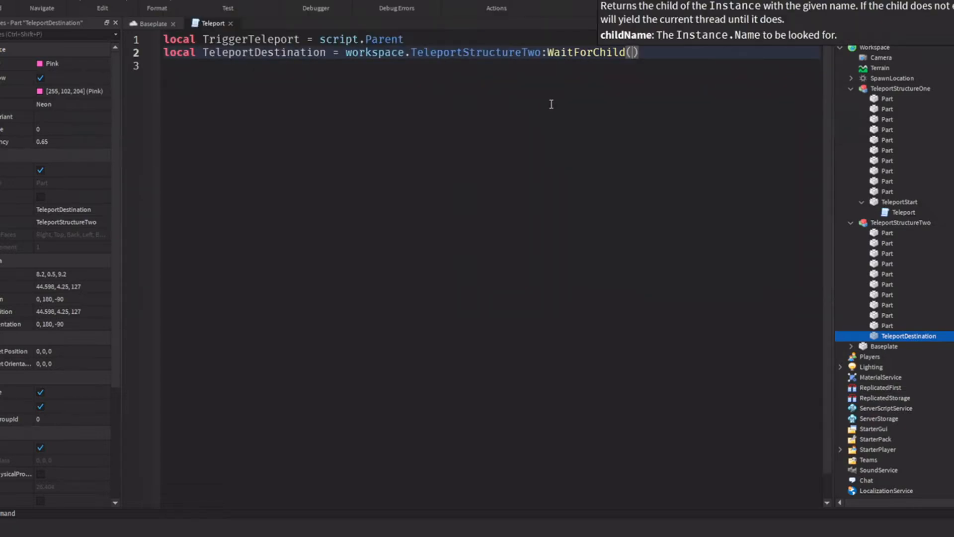
{"action": "type", "text": "\""}
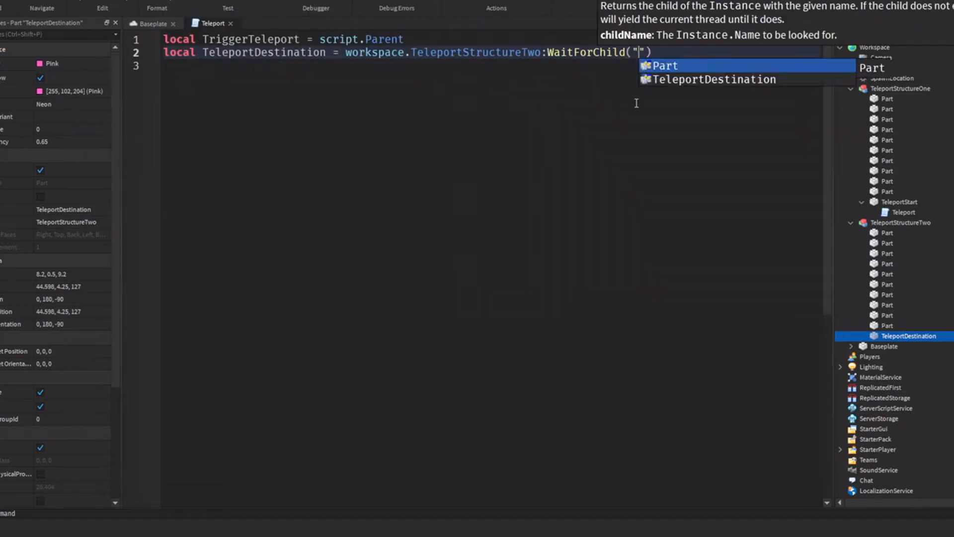
{"action": "left_click", "coordinate": [698, 80]}
{"action": "left_click", "coordinate": [776, 52]}
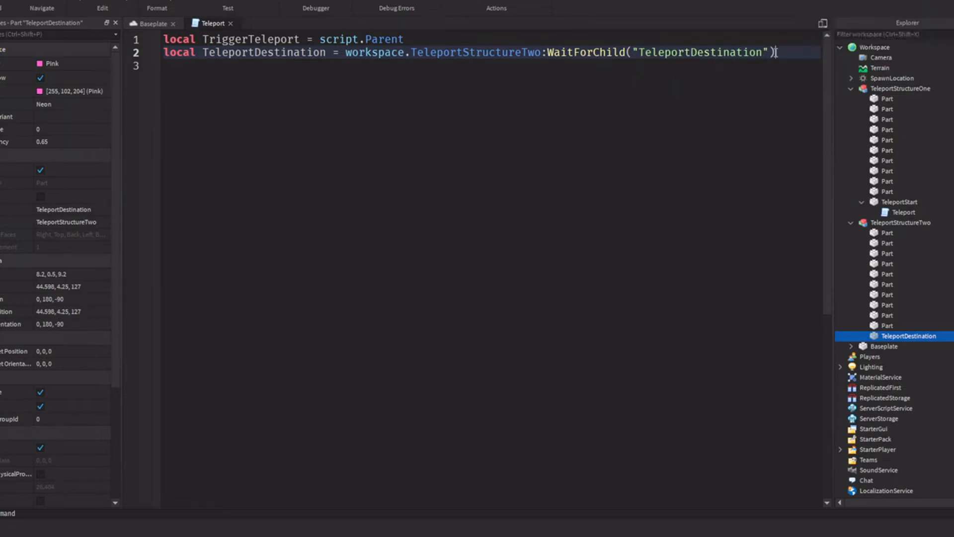
{"action": "key", "text": "Return"}
{"action": "key", "text": "Return"}
{"action": "key", "text": "Return"}
{"action": "key", "text": "Return"}
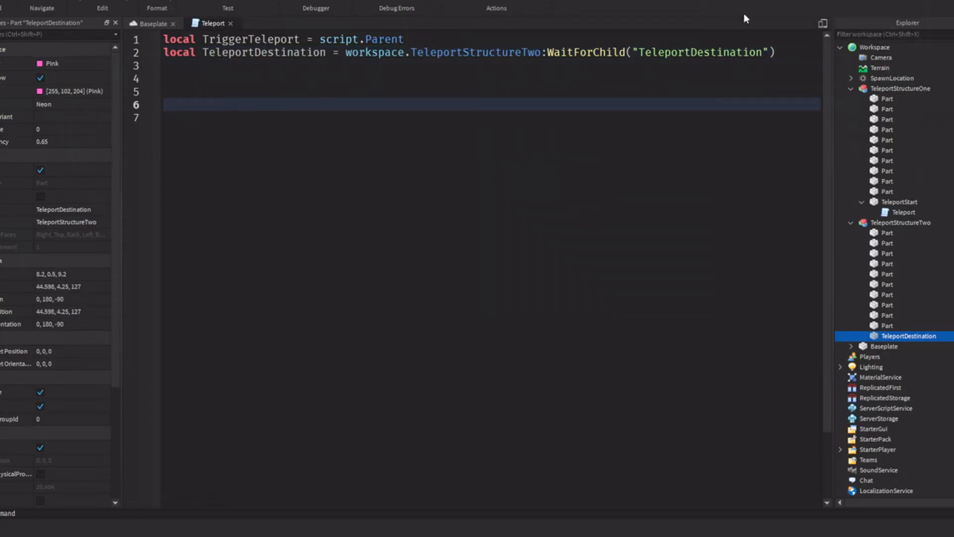
{"action": "left_click_drag", "start_coordinate": [779, 53], "coordinate": [275, 43]}
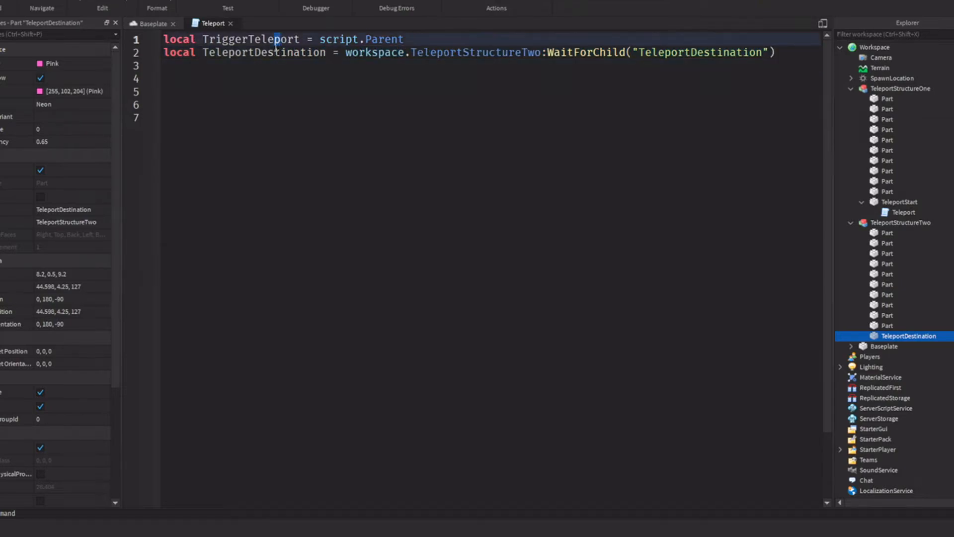
{"action": "left_click_drag", "start_coordinate": [771, 52], "coordinate": [699, 46]}
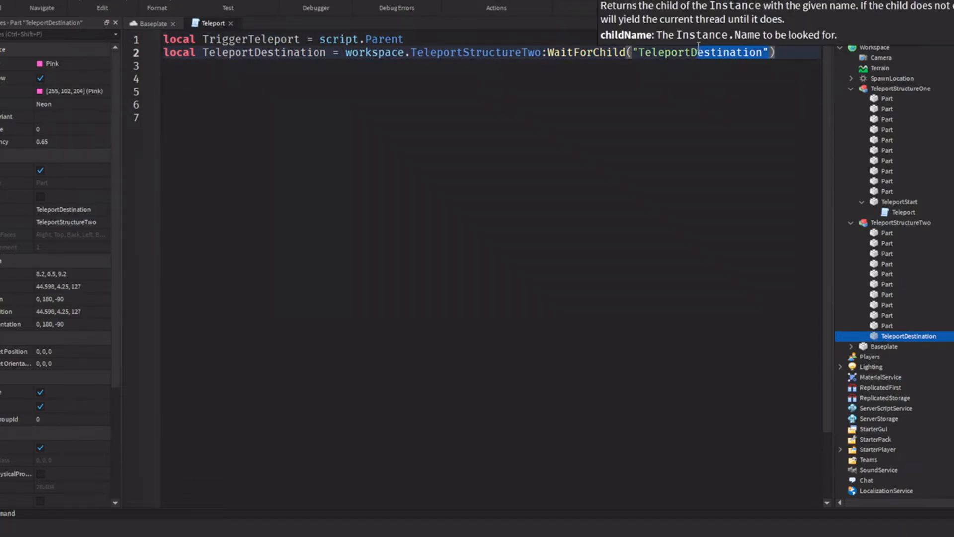
{"action": "left_click_drag", "start_coordinate": [285, 35], "coordinate": [256, 40]}
{"action": "left_click", "coordinate": [256, 40]}
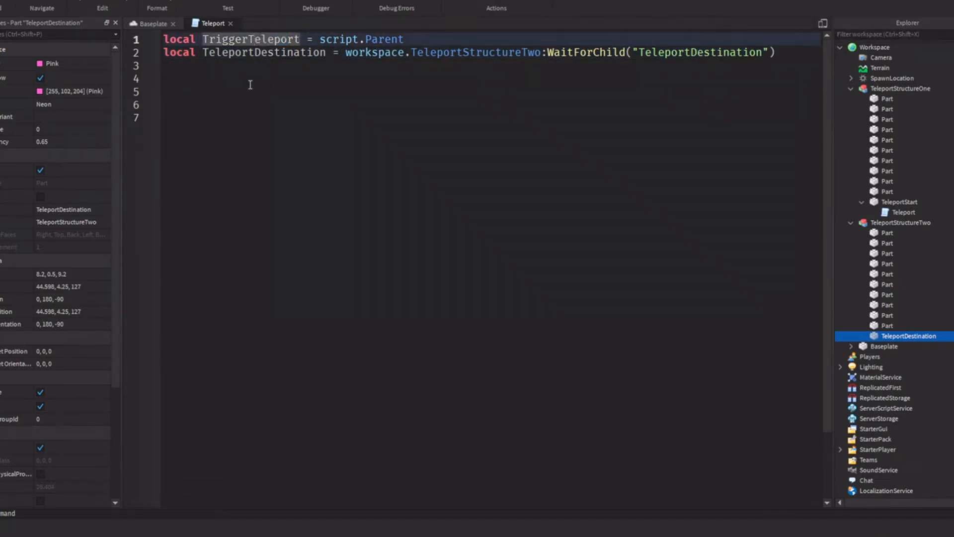
{"action": "left_click", "coordinate": [232, 77]}
{"action": "key", "text": "Return"}
{"action": "key", "text": "Return"}
{"action": "key", "text": "Return"}
{"action": "left_click", "coordinate": [175, 156]}
{"action": "key", "text": "BackSpace"}
{"action": "key", "text": "BackSpace"}
{"action": "key", "text": "BackSpace"}
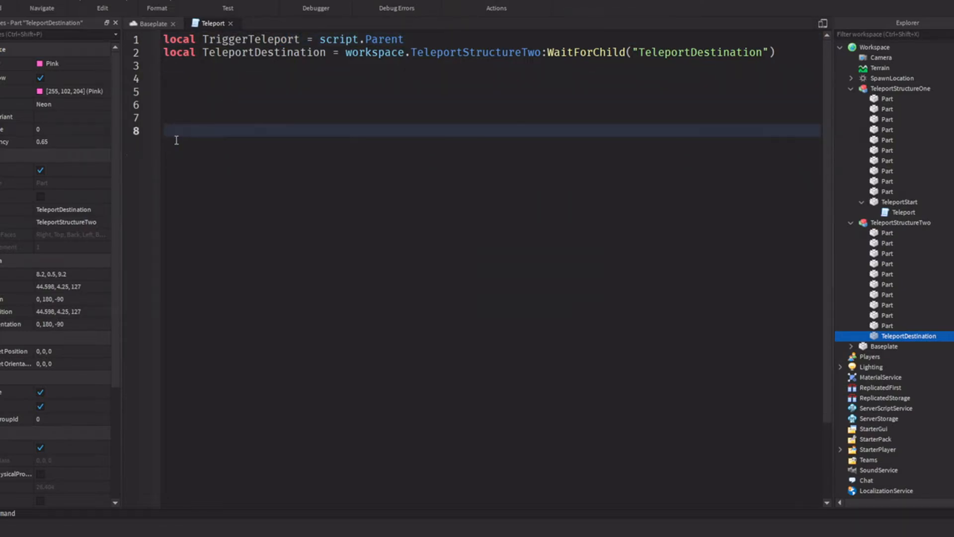
{"action": "key", "text": "BackSpace"}
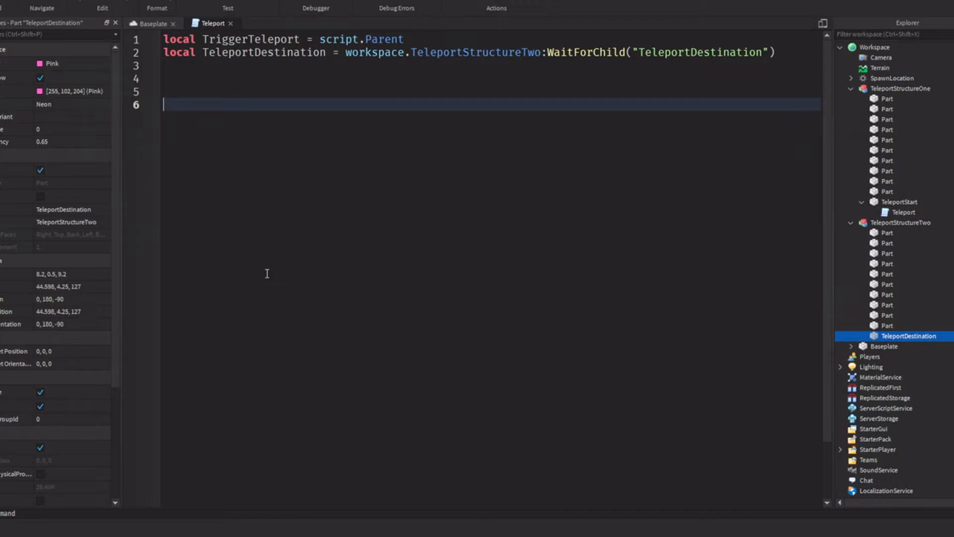
Connect a function with the parameter hit to TriggerTeleport.Touched on line 6.
{"action": "type", "text": "TriggerTeleport"}
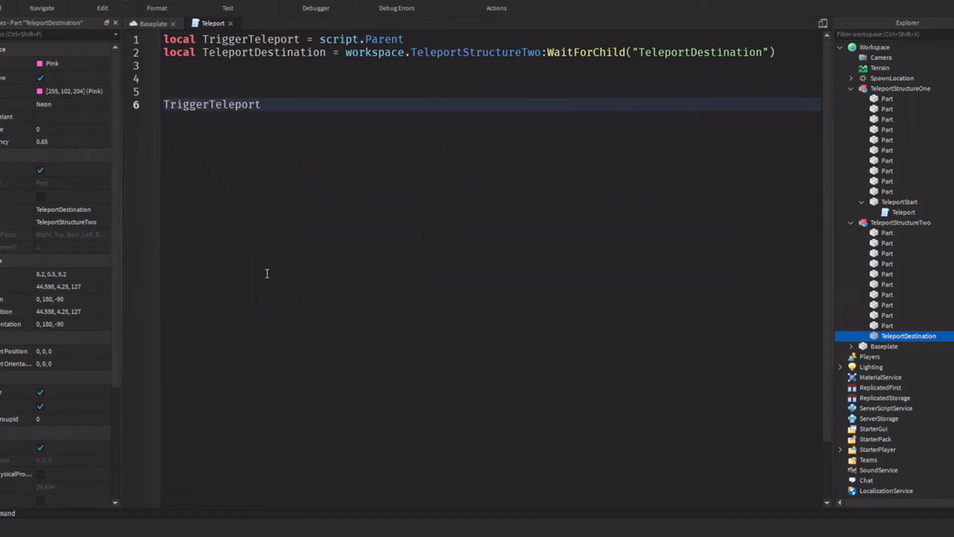
{"action": "type", "text": ".YTouched:C"}
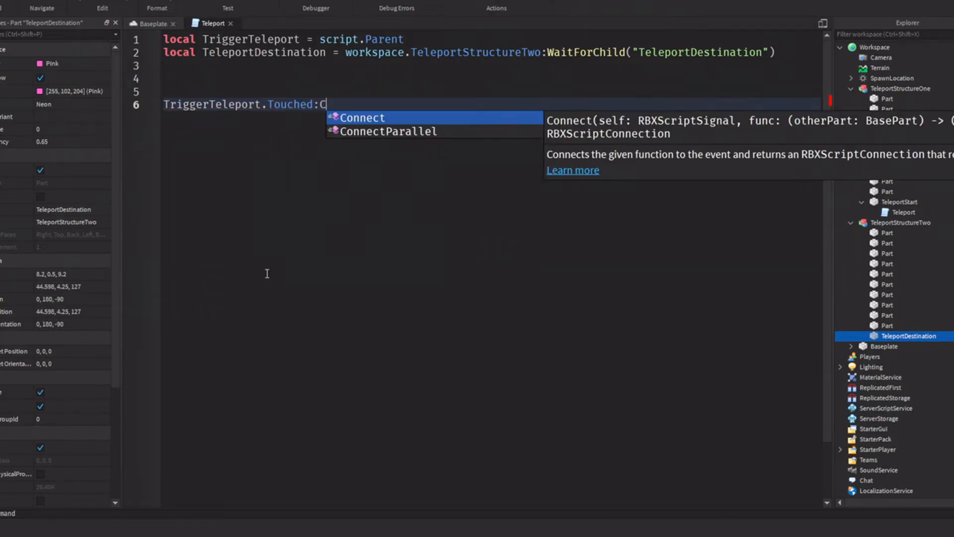
{"action": "type", "text": "onnect(function(hit"}
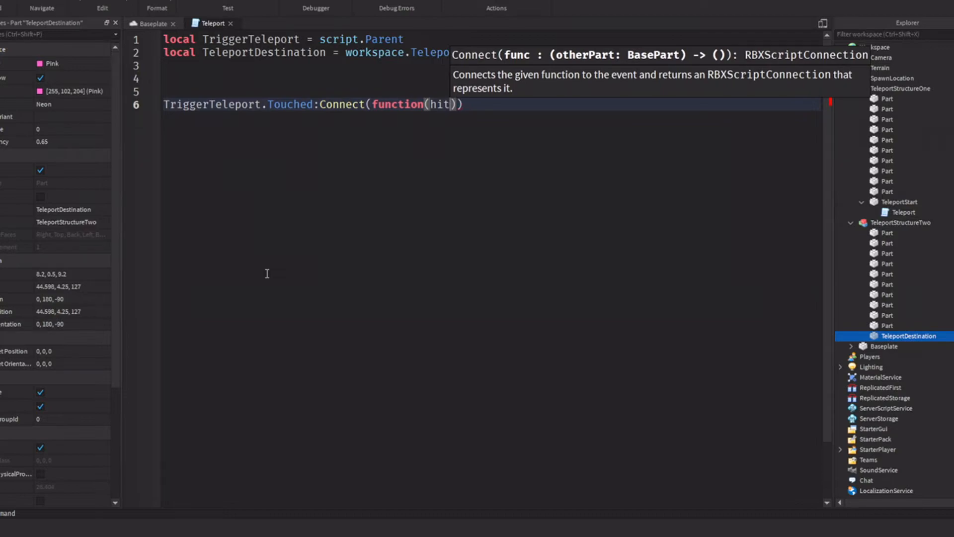
{"action": "key", "text": "Return"}
{"action": "key", "text": "Return"}
{"action": "left_click", "coordinate": [199, 122]}
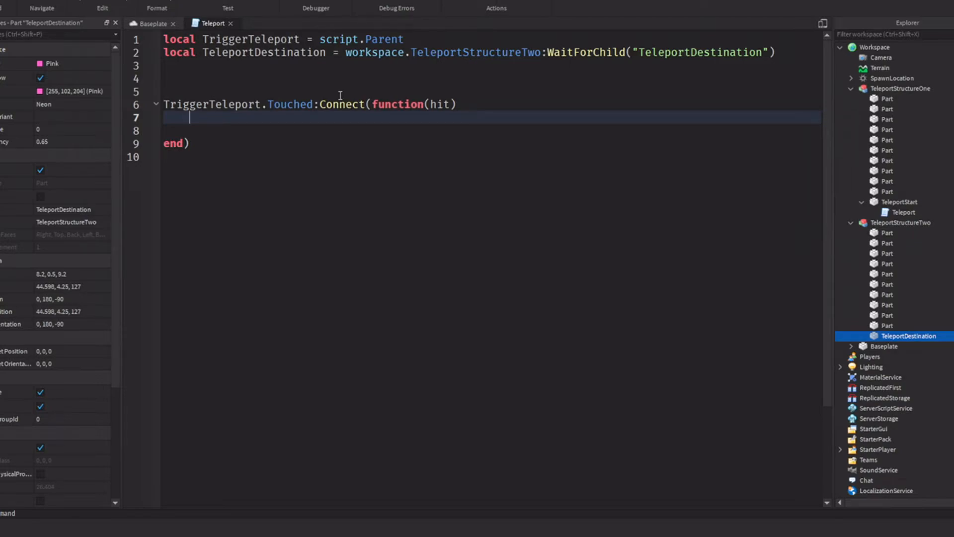
Add an if block inside the function checking hit and hit.Parent and hit.Parent:FindFirstChild("HumanoidRootPart").
{"action": "type", "text": "if hit and hit.Parent"}
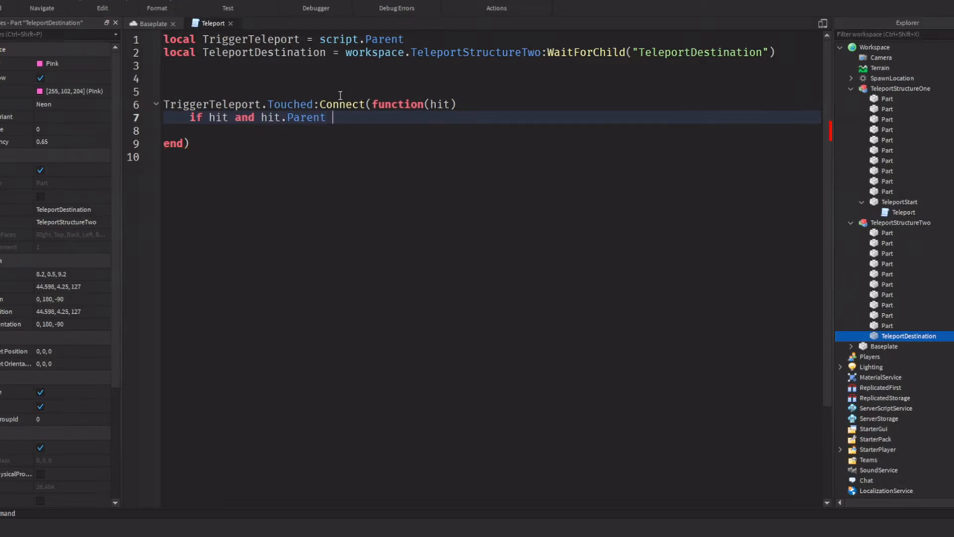
{"action": "type", "text": "and hit.Parent:FindFirstChild(\""}
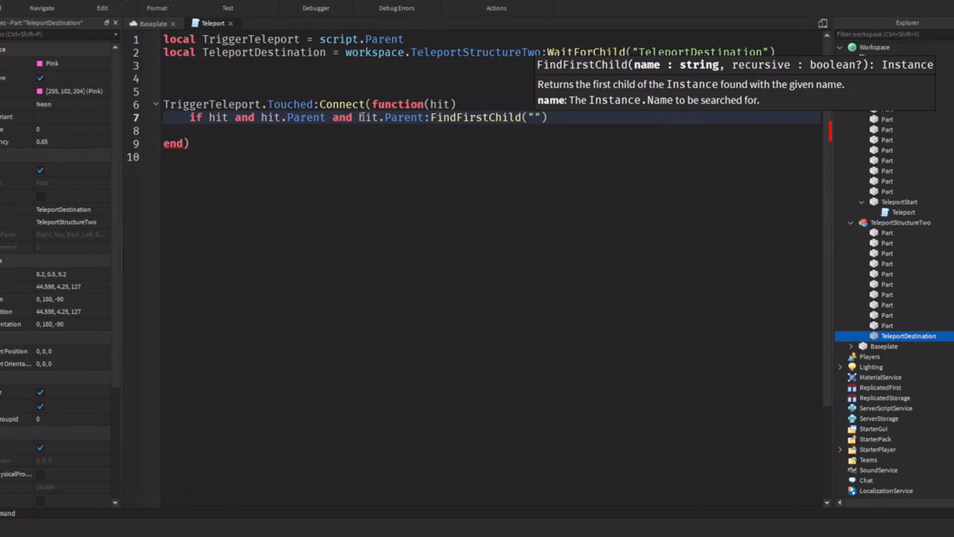
{"action": "type", "text": "HumanoidRootPart"}
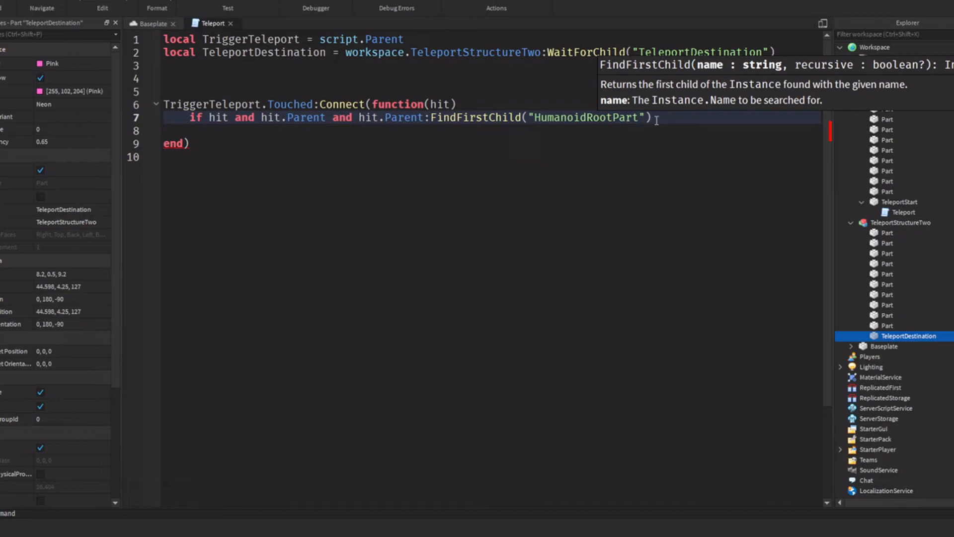
{"action": "left_click", "coordinate": [656, 120]}
{"action": "type", "text": "then"}
{"action": "key", "text": "Return"}
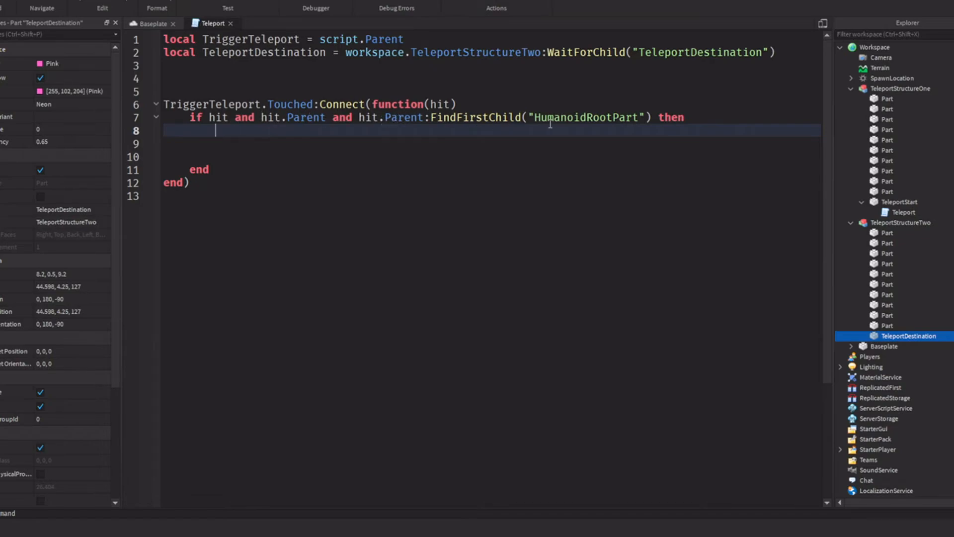
Declare local HumanoidRootPart = hit.Parent.HumanoidRootPart inside the if block, leaving one blank line below it.
{"action": "type", "text": "loc"}
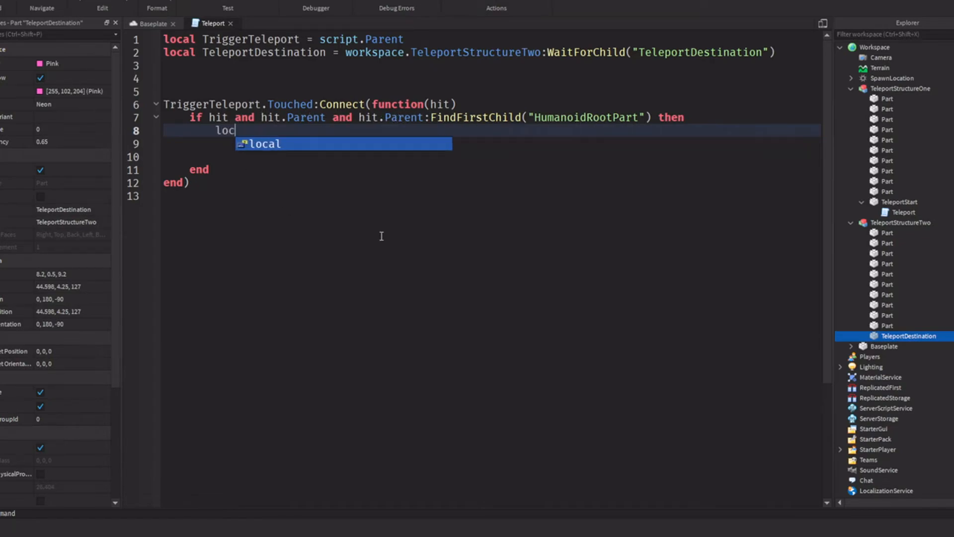
{"action": "type", "text": "al Humanoi"}
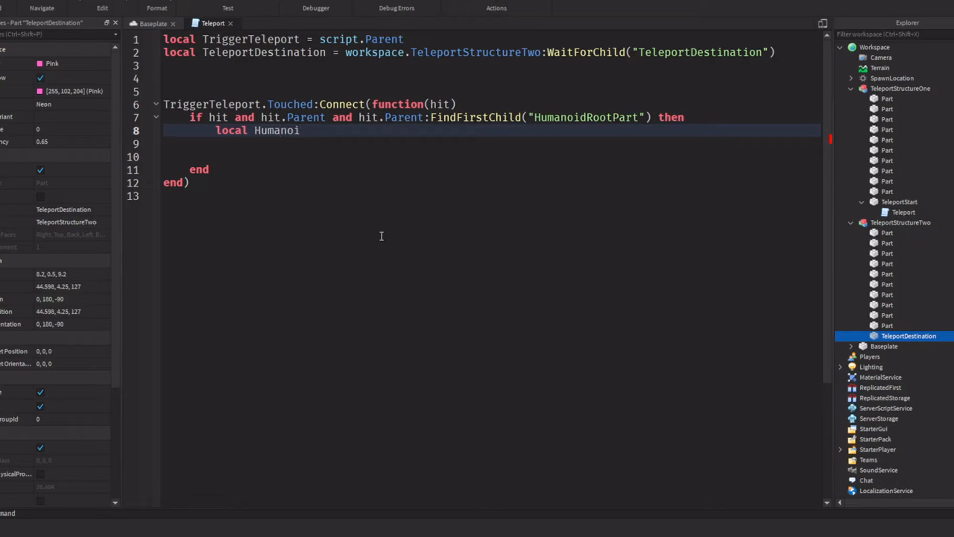
{"action": "type", "text": "dRootPart = h"}
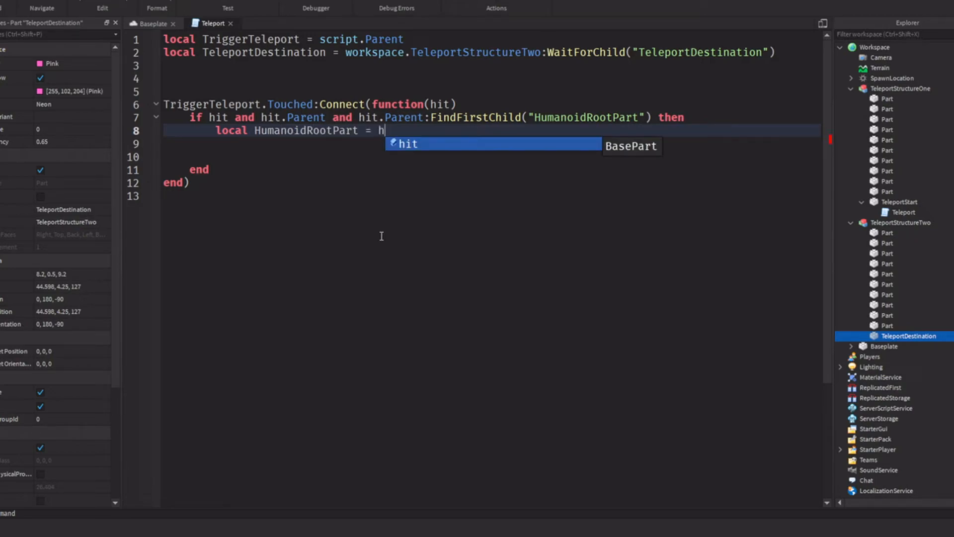
{"action": "type", "text": "it.Parent.Humanoid"}
{"action": "key", "text": "Menu"}
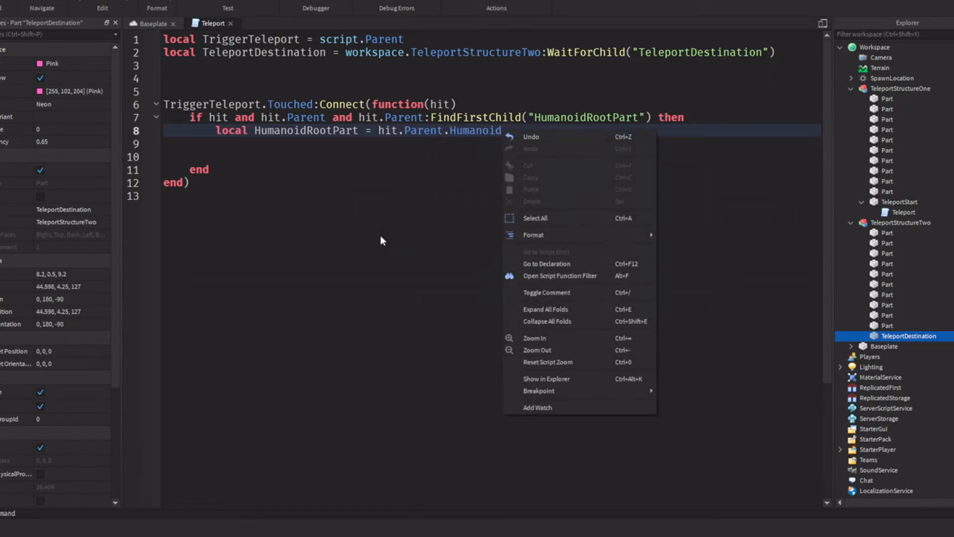
{"action": "key", "text": "Escape"}
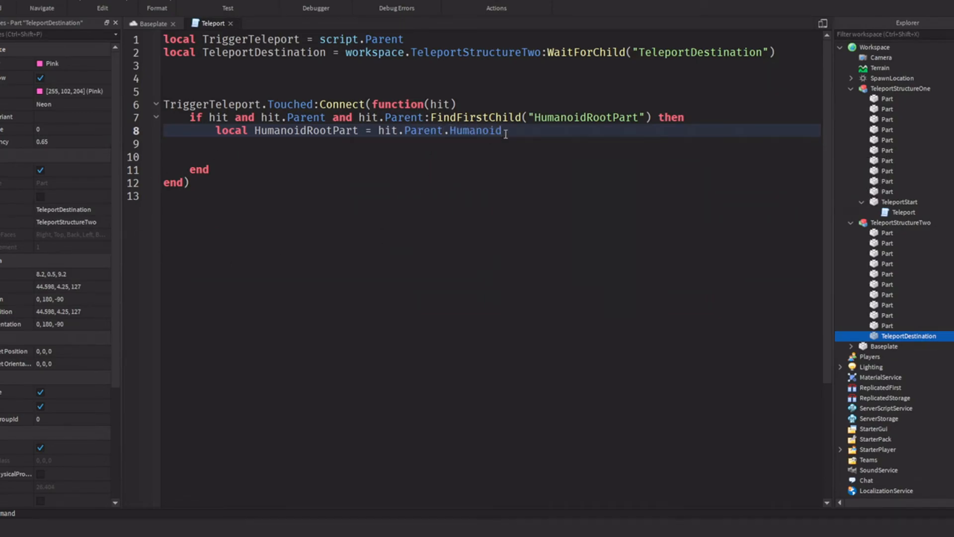
{"action": "type", "text": "RootPar"}
{"action": "key", "text": "Return"}
{"action": "key", "text": "Return"}
{"action": "left_click", "coordinate": [189, 153]}
{"action": "left_click", "coordinate": [178, 183]}
{"action": "key", "text": "BackSpace"}
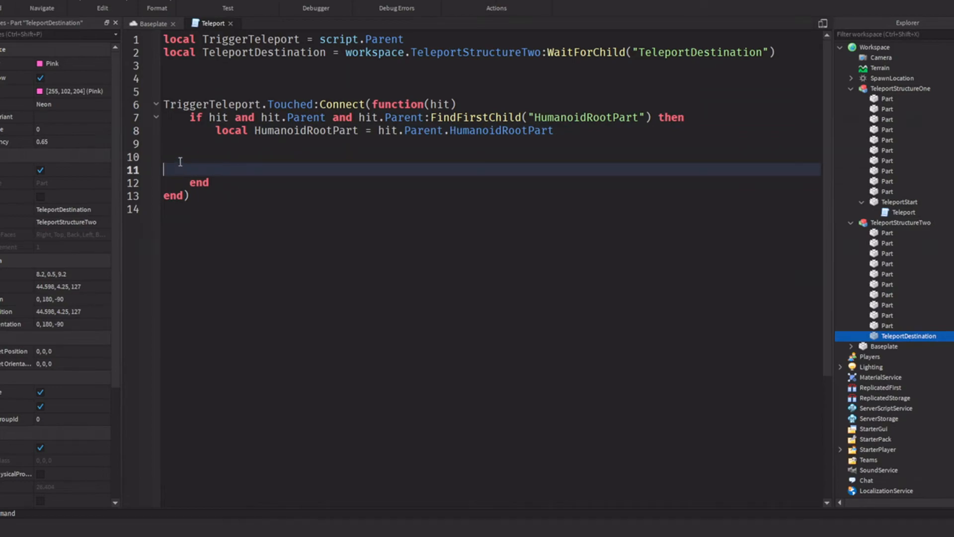
{"action": "key", "text": "BackSpace"}
{"action": "key", "text": "BackSpace"}
{"action": "key", "text": "Return"}
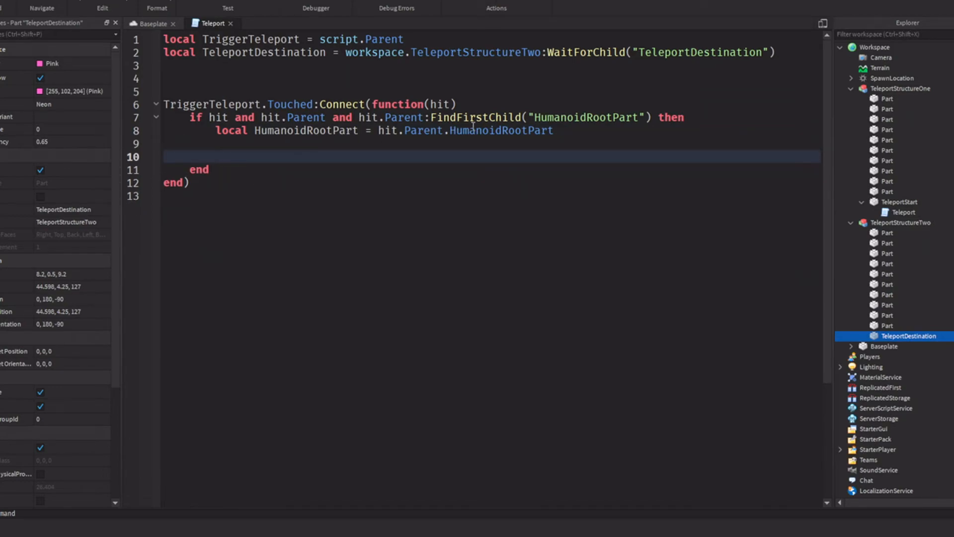
Set HumanoidRootPart.CFrame to TeleportDestination.CFrame on line 10 inside the if block.
{"action": "type", "text": "HumanoidRootPart.CFrame"}
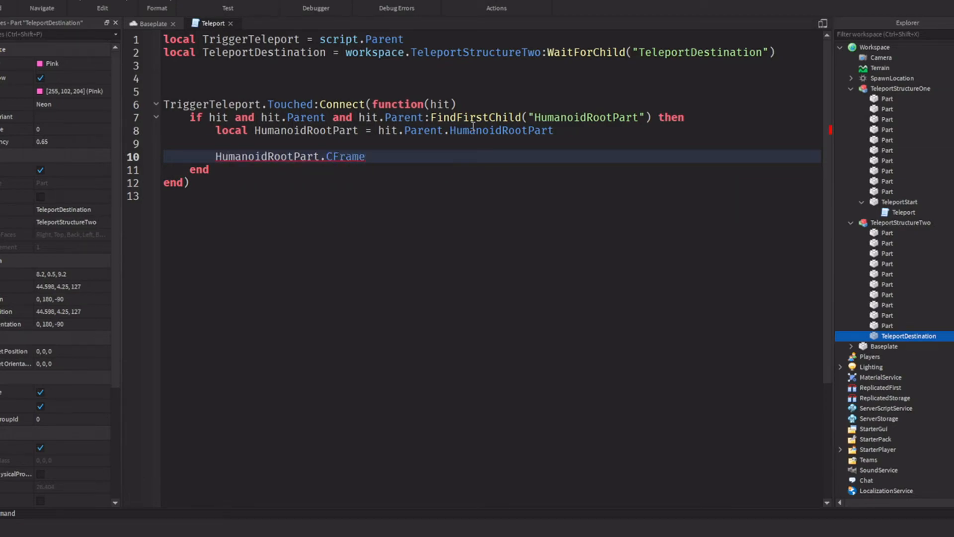
{"action": "type", "text": " = TeleportDestination"}
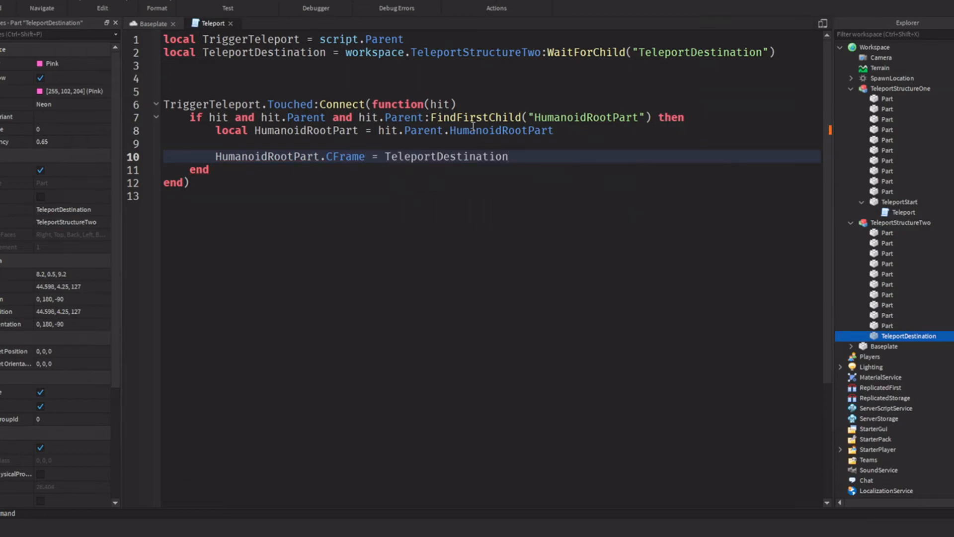
{"action": "type", "text": ".CFrame"}
{"action": "key", "text": "Down"}
{"action": "key", "text": "Down"}
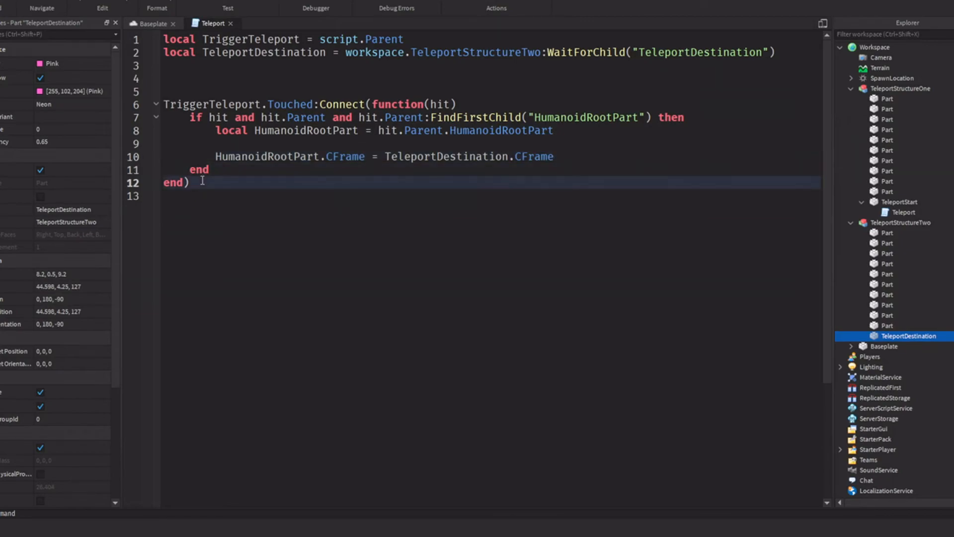
Add three blank lines after the Touched function and place the cursor on empty line 5 above it.
{"action": "key", "text": "Return"}
{"action": "key", "text": "Return"}
{"action": "key", "text": "Return"}
{"action": "left_click", "coordinate": [303, 75]}
{"action": "left_click", "coordinate": [204, 90]}
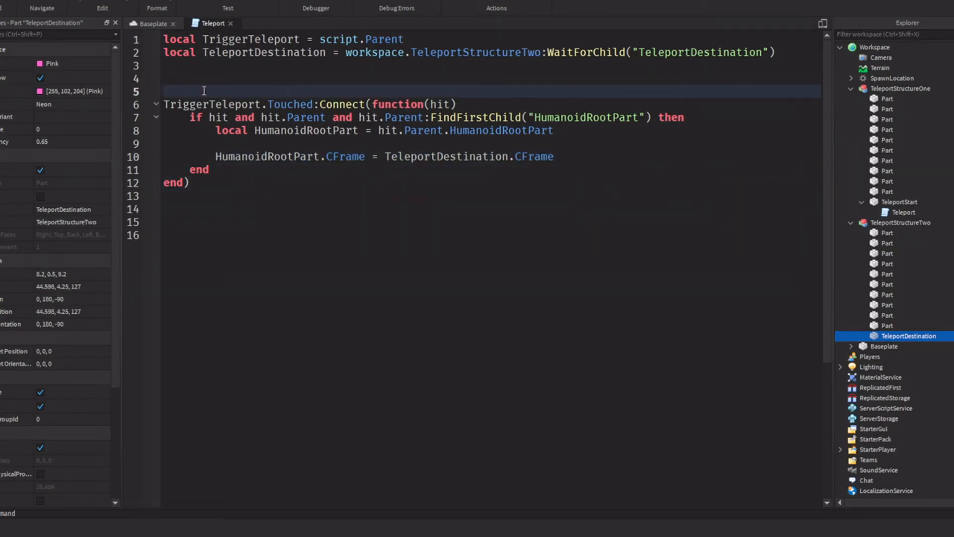
Remove the extra blank line above the Touched connection and close the Teleport script to return to the 3D scene.
{"action": "key", "text": "BackSpace"}
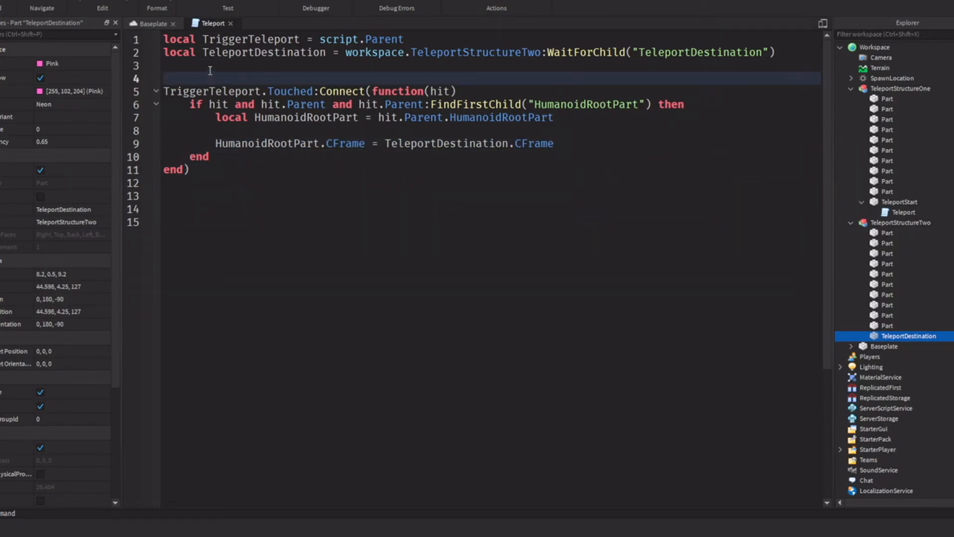
{"action": "left_click", "coordinate": [230, 24]}
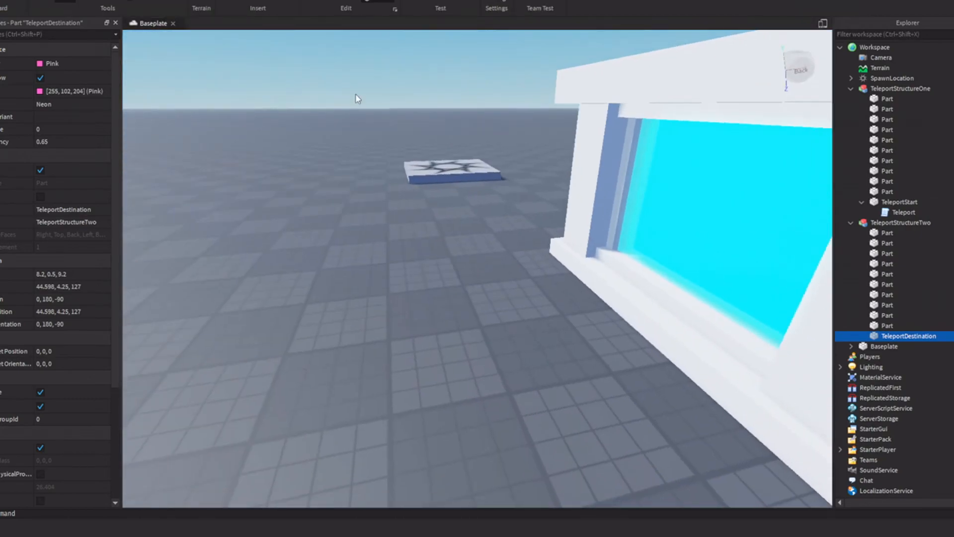
Start a playtest and walk the character into the cyan TeleportStart portal to test the teleport.
{"action": "key", "text": "F5"}
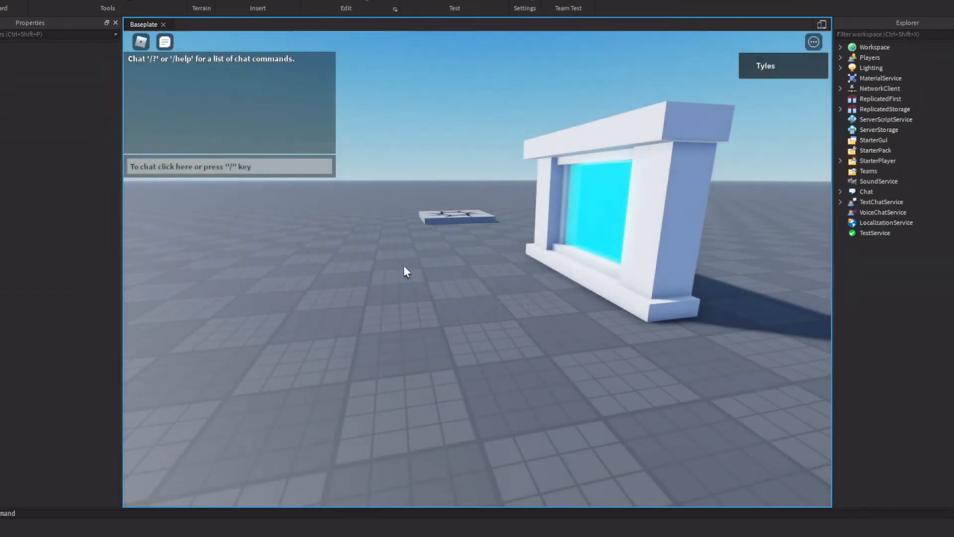
{"action": "key", "text": "w"}
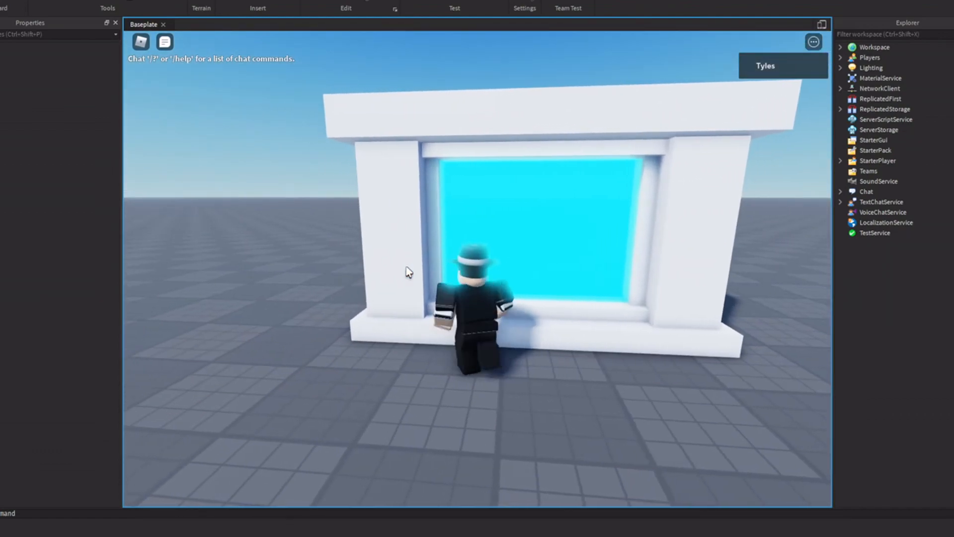
{"action": "right_click_drag", "start_coordinate": [406, 269], "coordinate": [467, 216]}
{"action": "key", "text": "w"}
{"action": "scroll", "coordinate": [450, 247], "scroll_direction": "down", "scroll_amount": 3}
{"action": "scroll", "coordinate": [450, 247], "scroll_direction": "down", "scroll_amount": 3}
{"action": "scroll", "coordinate": [456, 249], "scroll_direction": "up", "scroll_amount": 5}
Run and jump the character around the pink destination portal to inspect the arrival area.
{"action": "key", "text": "w"}
{"action": "key", "text": "space"}
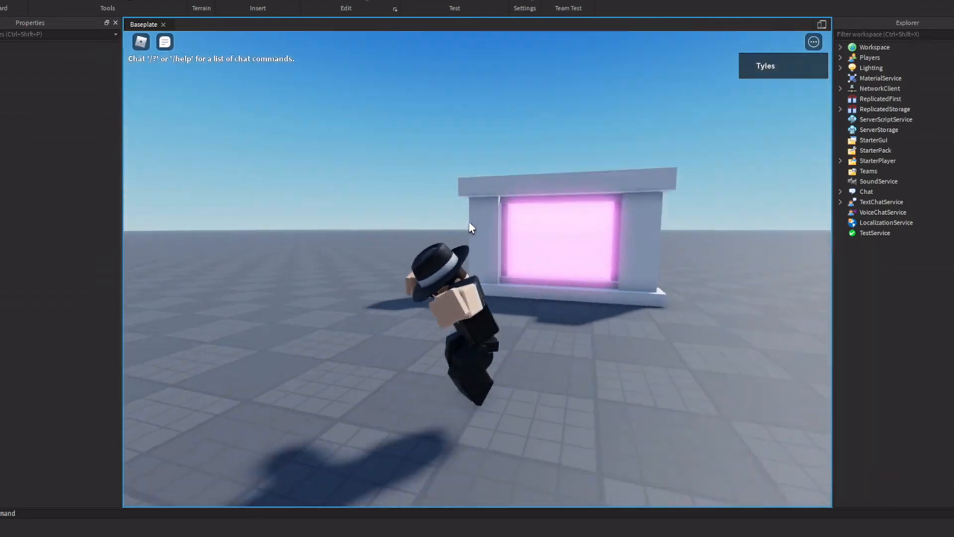
{"action": "key", "text": "w"}
{"action": "key", "text": "w"}
{"action": "key", "text": "space"}
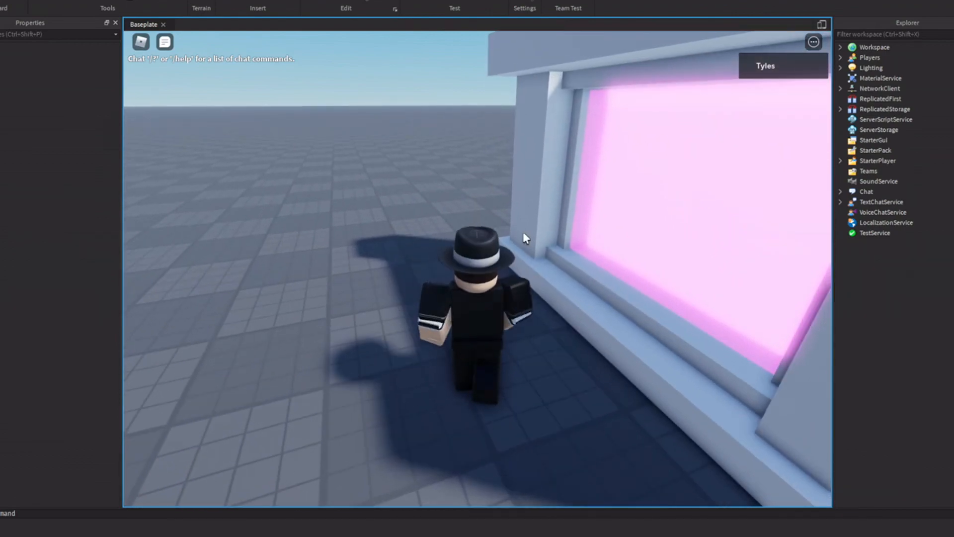
Run and jump the character back across the baseplate from the pink portal towards the cyan portal and spawn pad.
{"action": "scroll", "coordinate": [493, 288], "scroll_direction": "down", "scroll_amount": 1}
{"action": "scroll", "coordinate": [471, 301], "scroll_direction": "up", "scroll_amount": 1}
{"action": "right_click_drag", "start_coordinate": [469, 302], "coordinate": [487, 278]}
{"action": "key", "text": "w"}
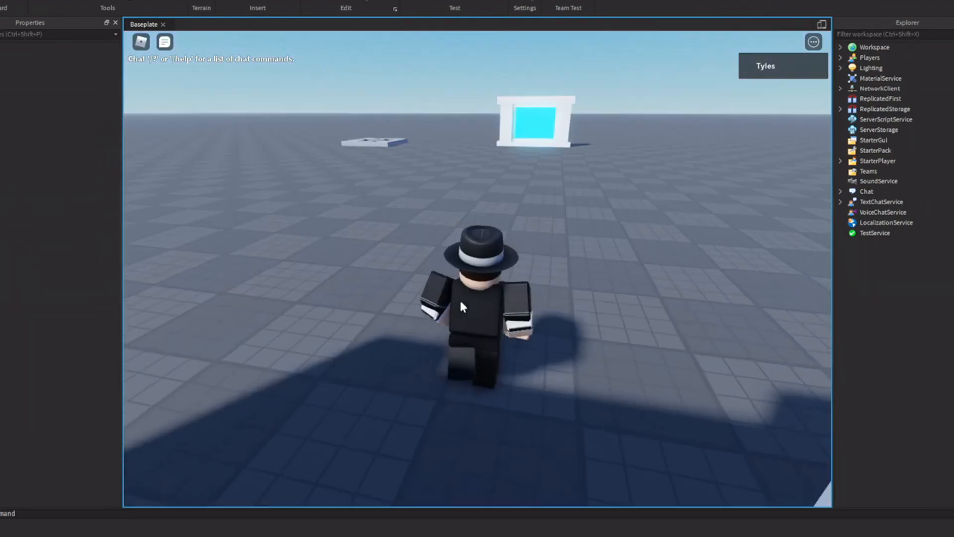
{"action": "key", "text": "space"}
{"action": "scroll", "coordinate": [461, 301], "scroll_direction": "down", "scroll_amount": 3}
{"action": "scroll", "coordinate": [477, 279], "scroll_direction": "up", "scroll_amount": 3}
{"action": "key", "text": "space"}
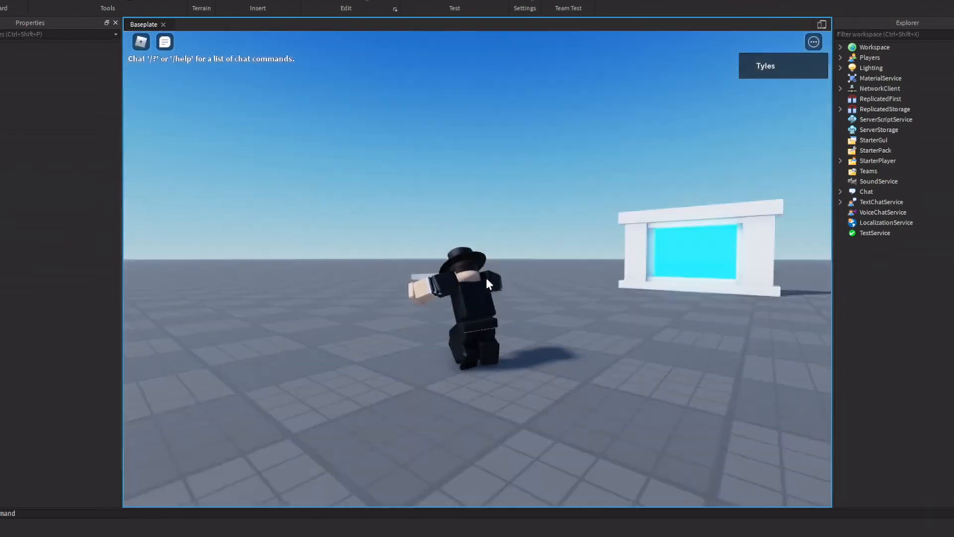
{"action": "key", "text": "space"}
{"action": "key", "text": "s"}
{"action": "scroll", "coordinate": [348, 308], "scroll_direction": "up", "scroll_amount": 3}
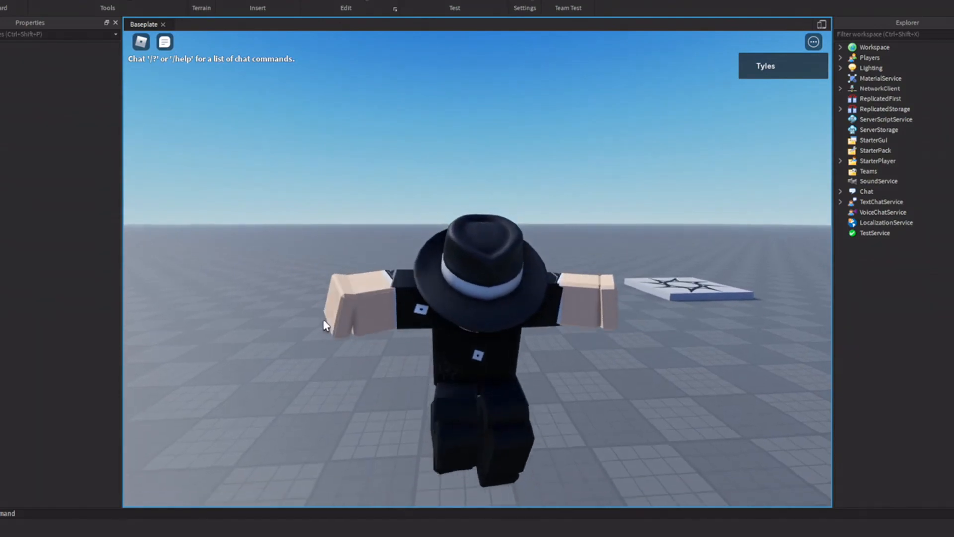